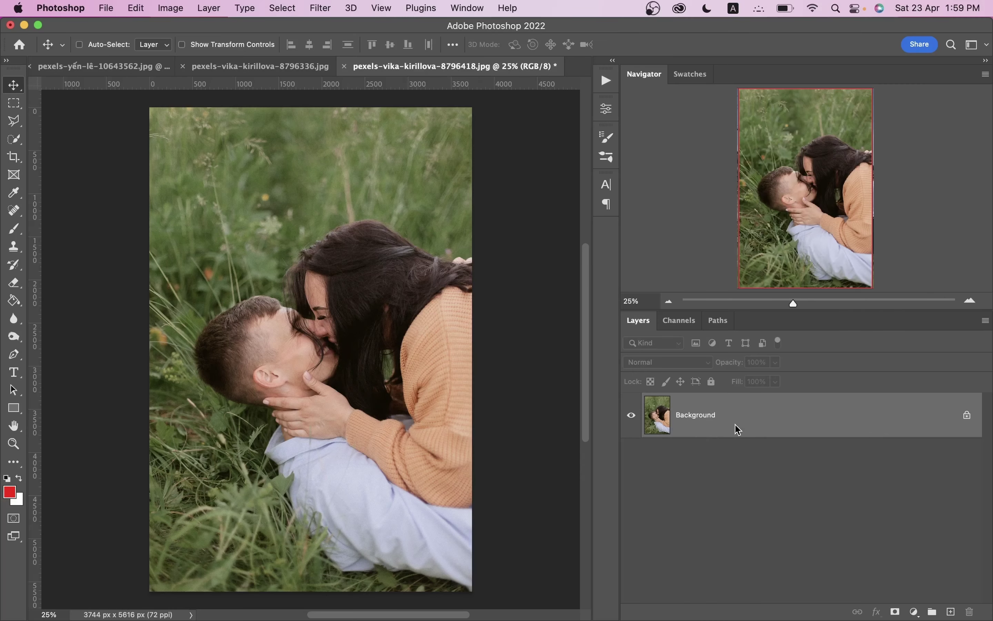
Duplicate the photo to Layer 1, convert it to a smart object, and launch Camera Raw Filter.
{"action": "key", "text": "super+j"}
{"action": "right_click", "coordinate": [786, 418]}
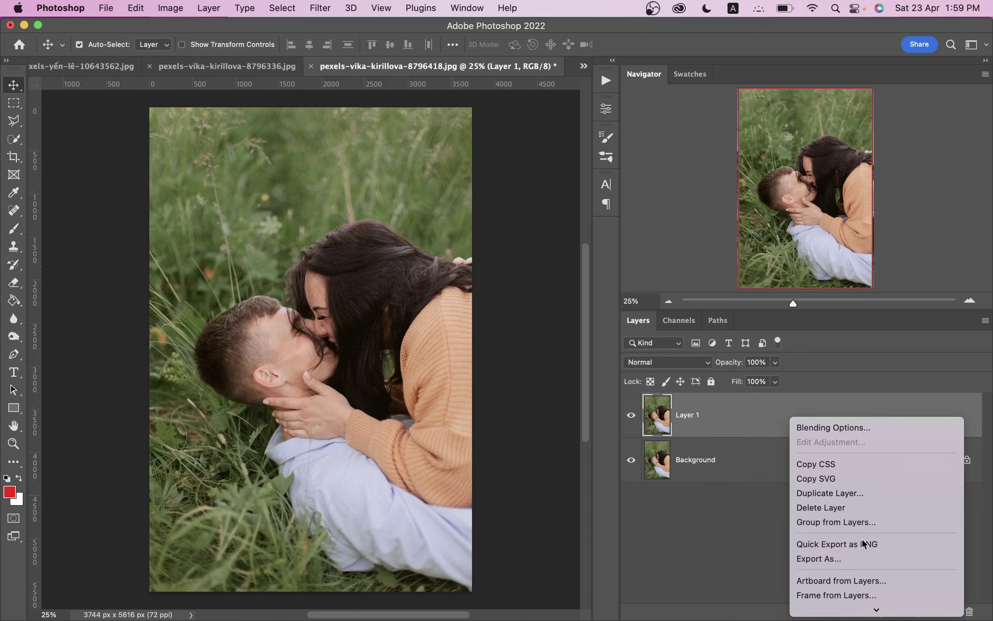
{"action": "left_click", "coordinate": [842, 497]}
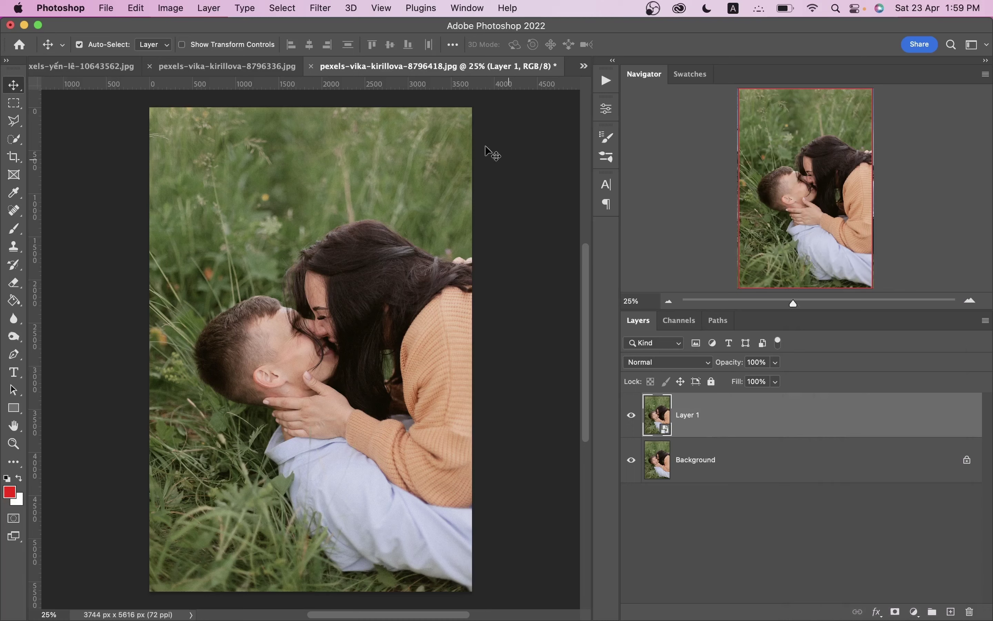
{"action": "left_click", "coordinate": [316, 9]}
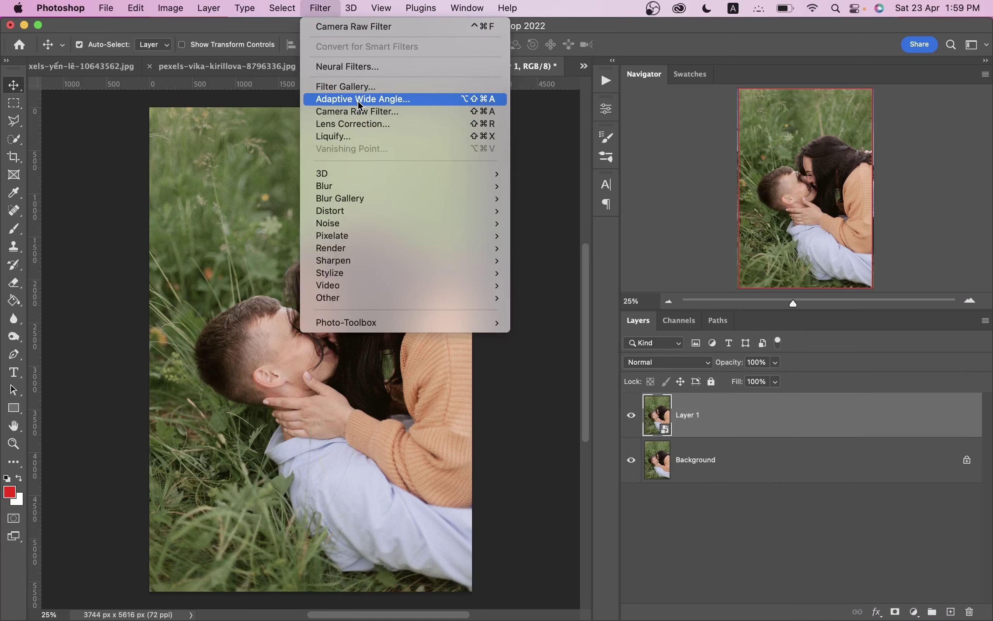
{"action": "left_click", "coordinate": [362, 116]}
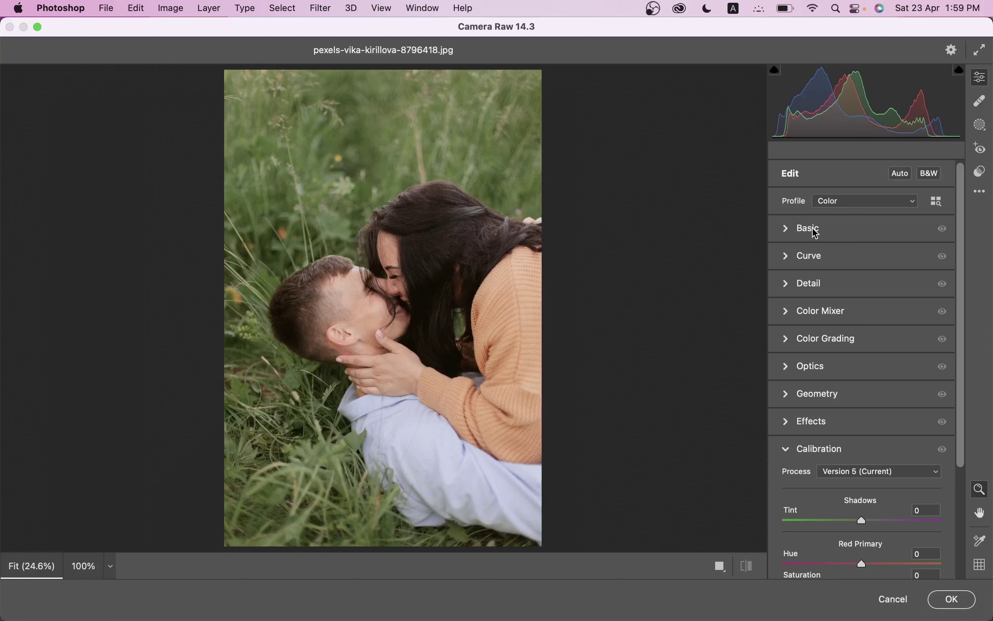
In the Basic panel, set Exposure -0.45, Contrast +1 and Highlights -96, toggling Before/After.
{"action": "left_click", "coordinate": [815, 229]}
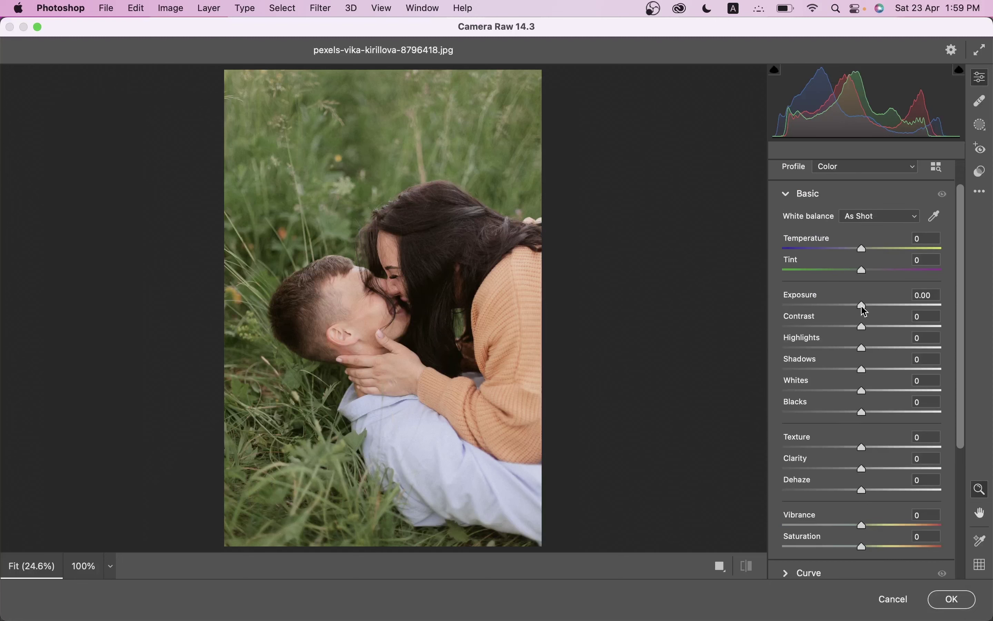
{"action": "left_click_drag", "start_coordinate": [865, 309], "coordinate": [858, 308]}
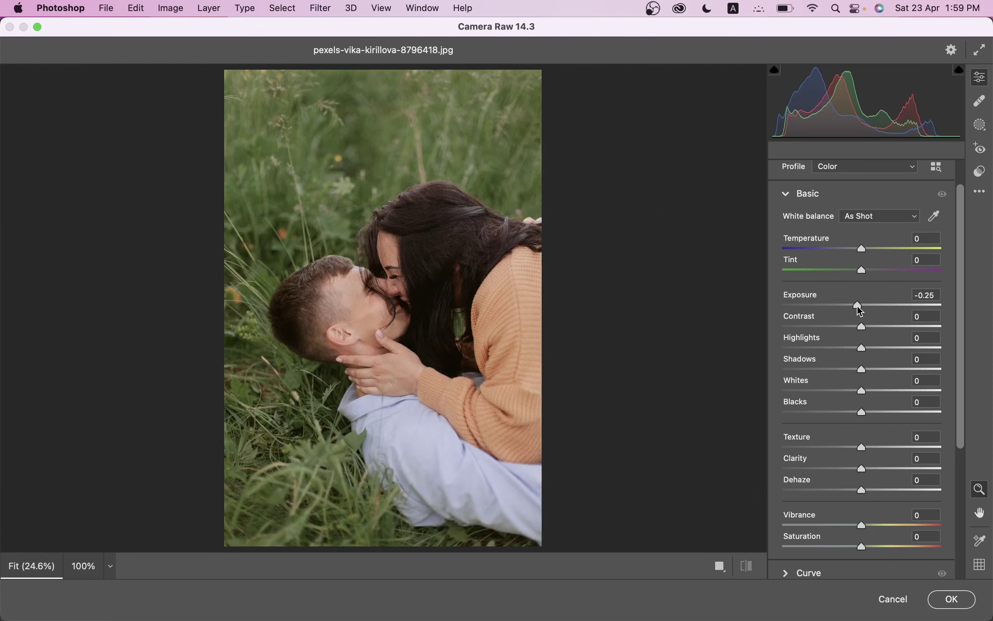
{"action": "left_click", "coordinate": [864, 326]}
{"action": "left_click_drag", "start_coordinate": [866, 349], "coordinate": [756, 349]}
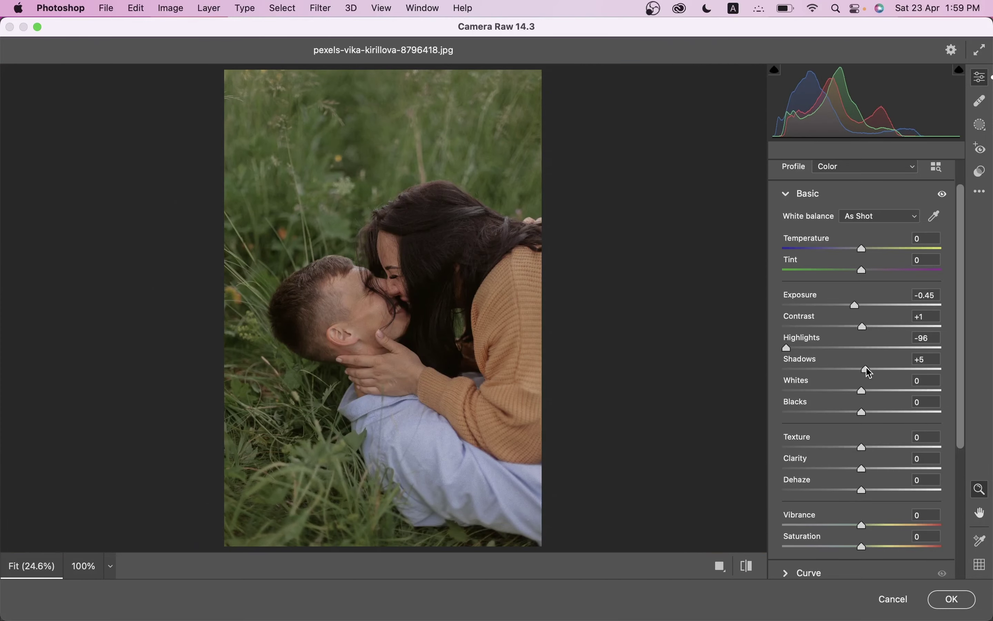
{"action": "key", "text": "q"}
Set Shadows +46, Whites +11, Blacks -16, Clarity -19, Vibrance -3 and Saturation +9.
{"action": "mouse_move", "coordinate": [870, 368]}
{"action": "left_mouse_down"}
{"action": "mouse_move", "coordinate": [899, 369]}
{"action": "mouse_move", "coordinate": [836, 412]}
{"action": "mouse_move", "coordinate": [853, 413]}
{"action": "left_mouse_up"}
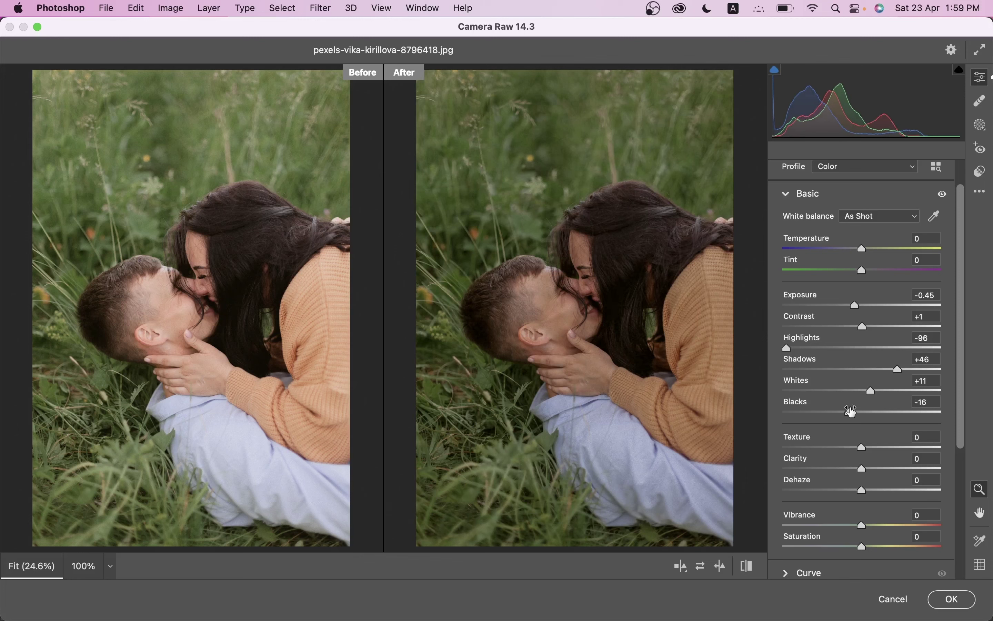
{"action": "left_click", "coordinate": [848, 469]}
{"action": "left_click", "coordinate": [863, 525]}
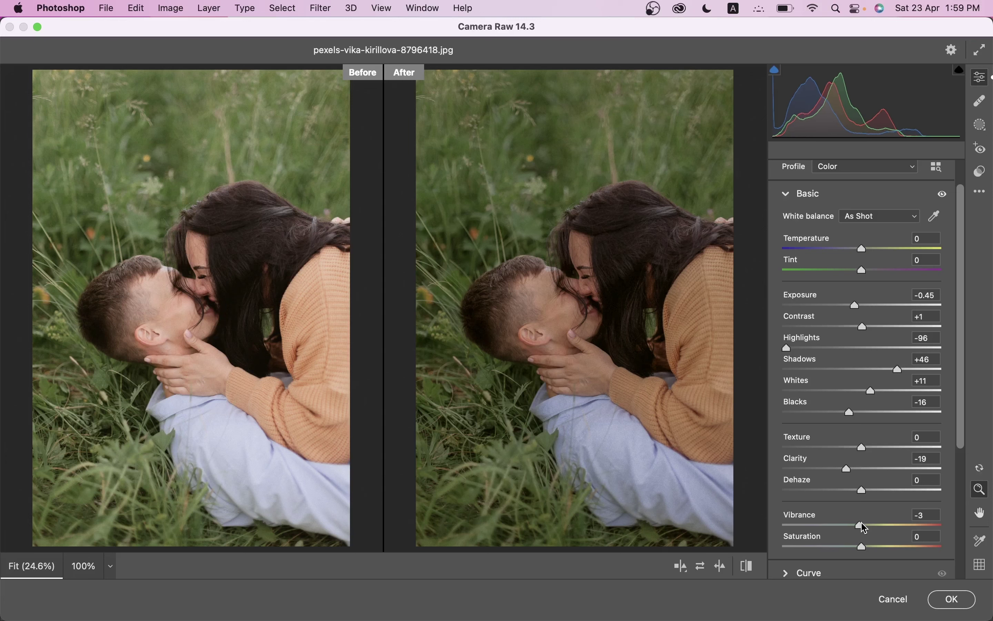
{"action": "left_click_drag", "start_coordinate": [862, 548], "coordinate": [870, 550]}
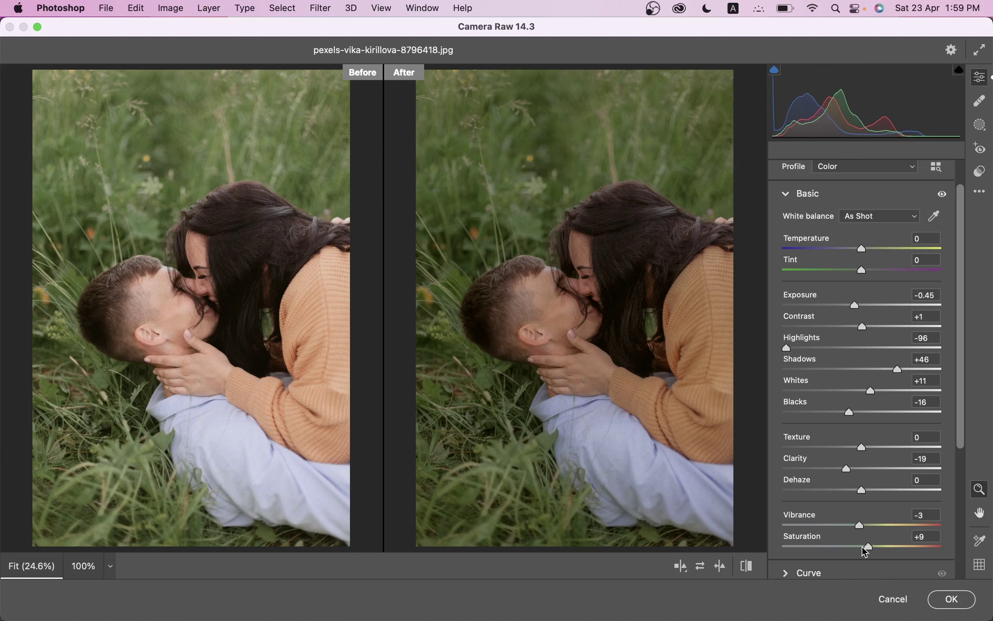
{"action": "scroll", "coordinate": [883, 399], "scroll_direction": "down", "scroll_amount": 2}
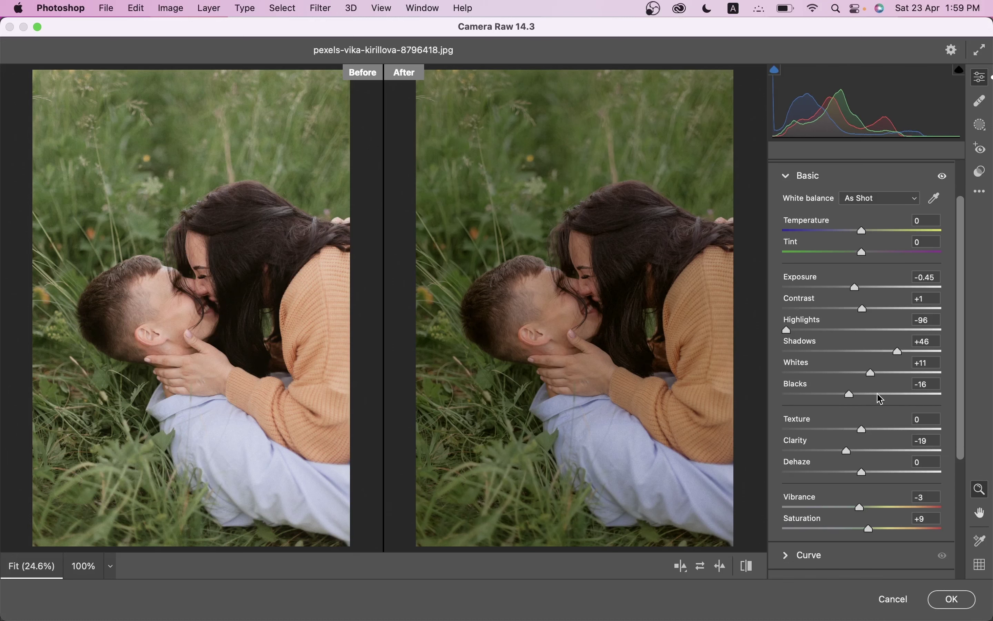
{"action": "scroll", "coordinate": [882, 400], "scroll_direction": "down", "scroll_amount": 4}
On the RGB point curve, add a shadow point and a midtone point lowered to 128→118.
{"action": "left_click", "coordinate": [839, 536]}
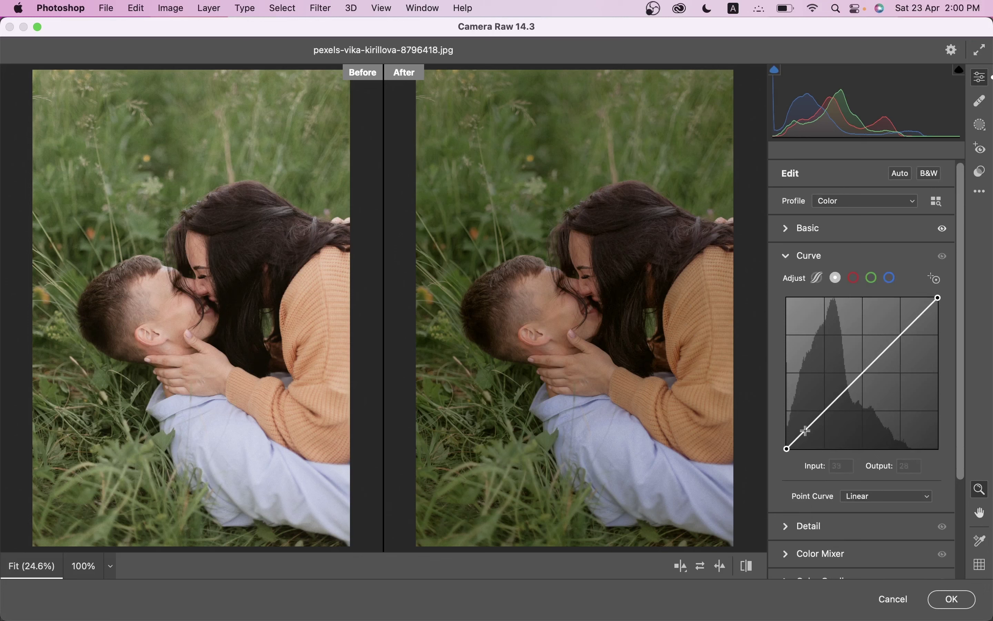
{"action": "left_click", "coordinate": [829, 412]}
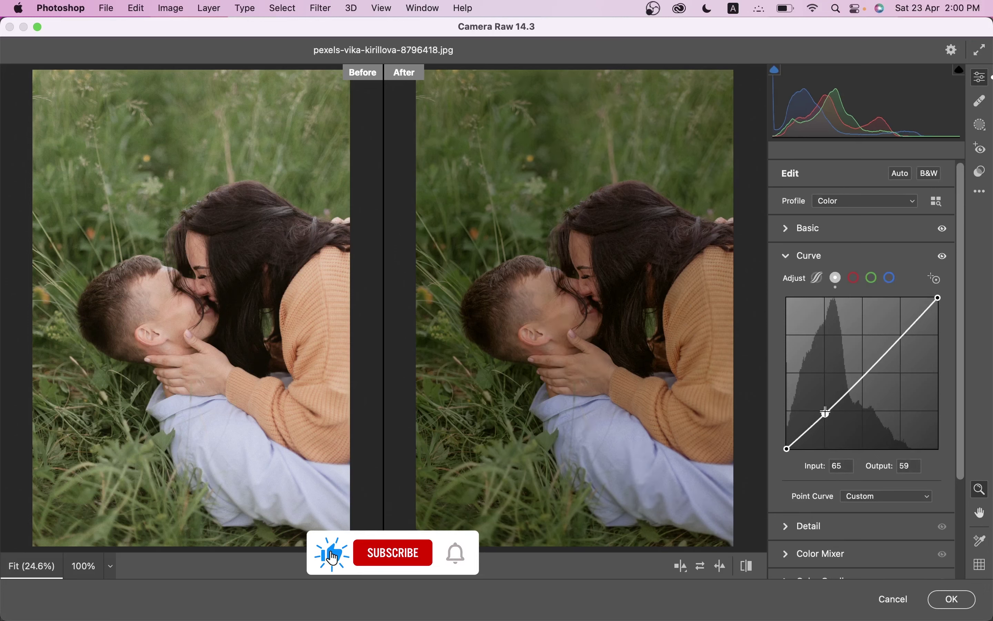
{"action": "left_click_drag", "start_coordinate": [829, 412], "coordinate": [829, 416]}
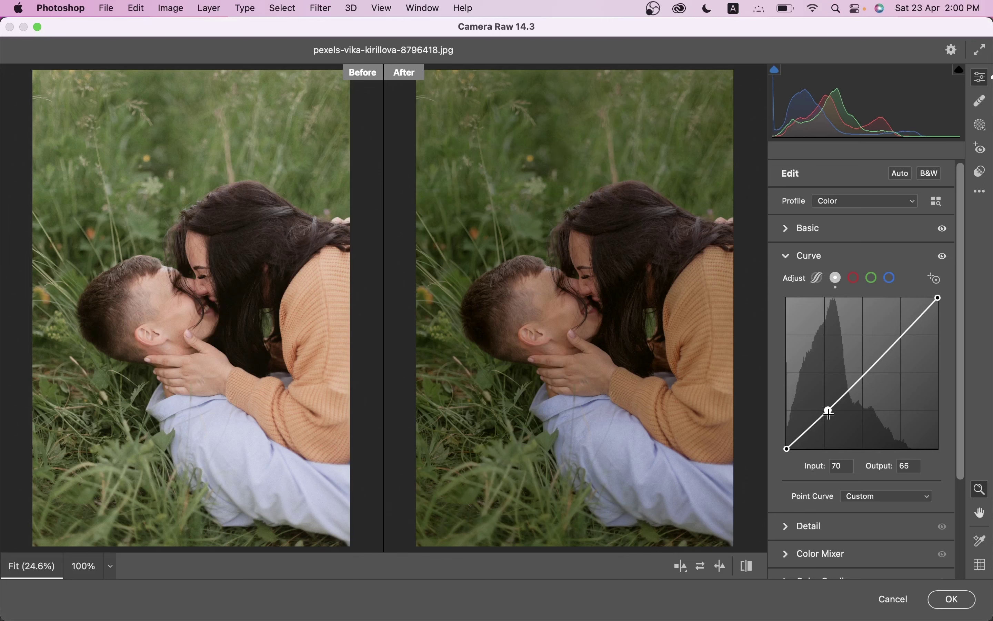
{"action": "left_click", "coordinate": [863, 373]}
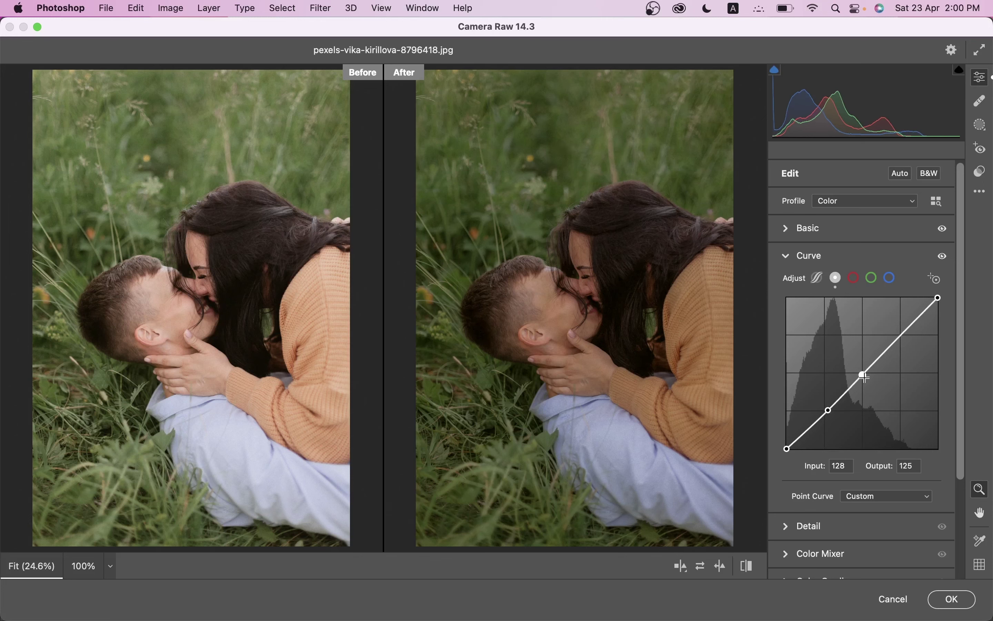
{"action": "left_click_drag", "start_coordinate": [866, 376], "coordinate": [865, 378]}
{"action": "key", "text": "Down"}
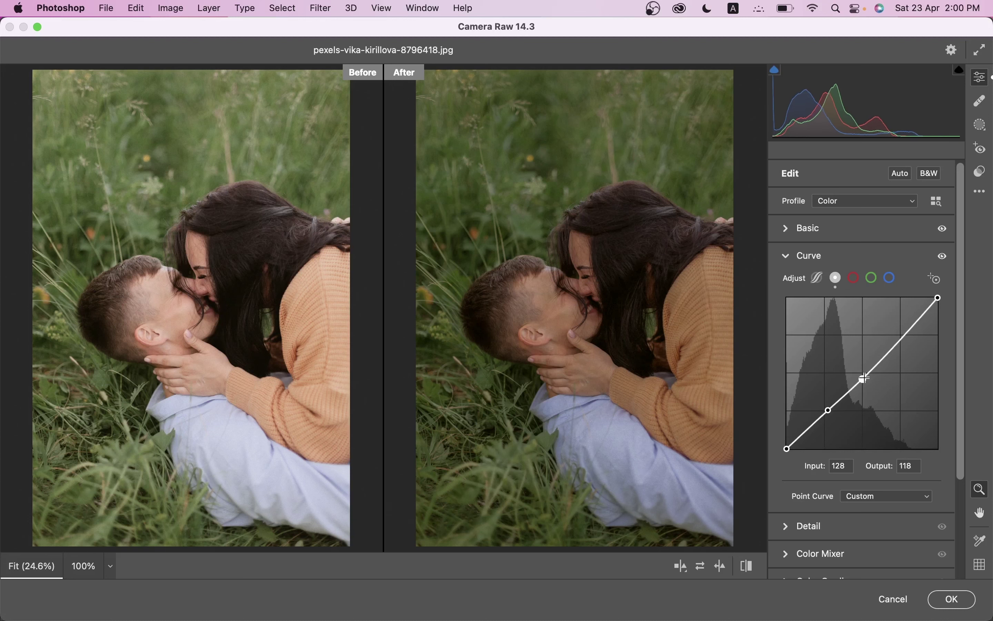
Add a highlight point to the RGB curve and nudge it to 177→178.
{"action": "left_click", "coordinate": [898, 336]}
{"action": "key", "text": "Left"}
{"action": "key", "text": "Left"}
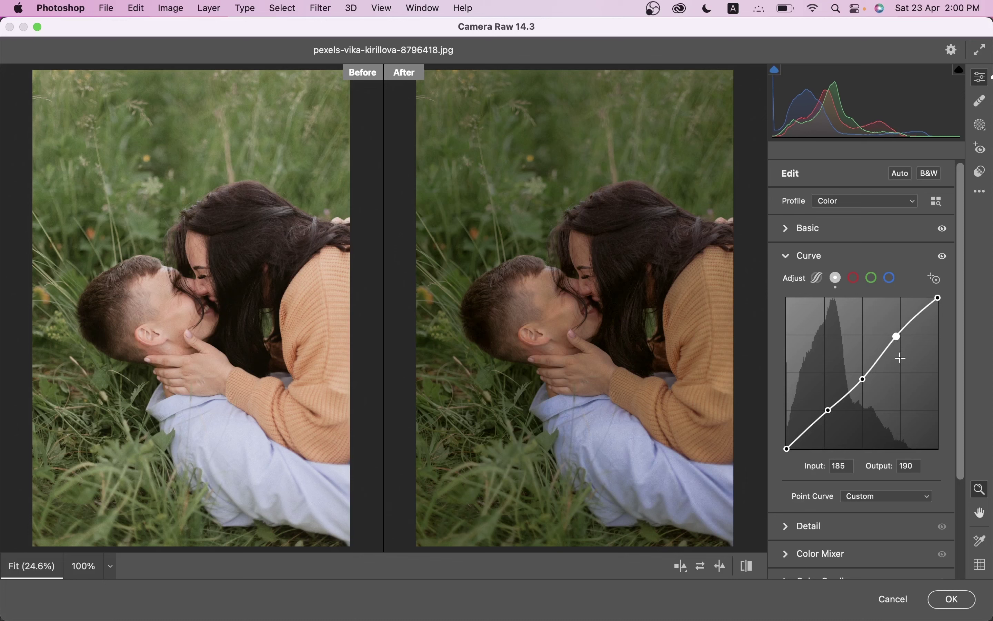
{"action": "key", "text": "Left"}
{"action": "key", "text": "Left"}
{"action": "key", "text": "Down"}
{"action": "key", "text": "Down"}
{"action": "key", "text": "Down"}
{"action": "key", "text": "Left"}
{"action": "key", "text": "Left"}
{"action": "key", "text": "Left"}
{"action": "key", "text": "Down"}
{"action": "key", "text": "Down"}
{"action": "key", "text": "Left"}
{"action": "key", "text": "Down"}
{"action": "key", "text": "Down"}
{"action": "key", "text": "Down"}
On the red curve, pull the shadows down and raise midtone and highlight points, topping at 198→211.
{"action": "left_click", "coordinate": [855, 280]}
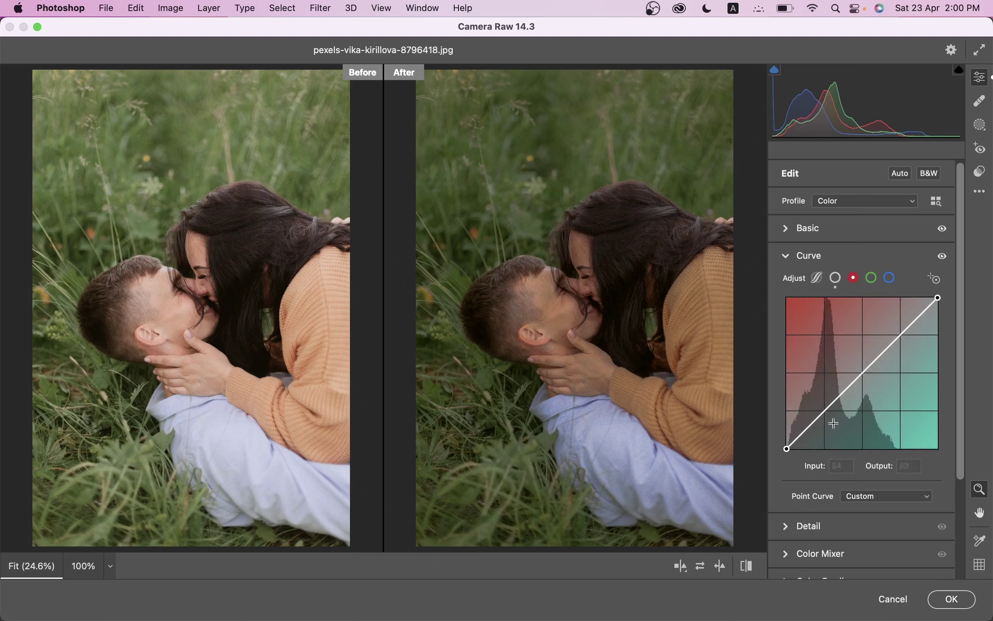
{"action": "left_click_drag", "start_coordinate": [792, 444], "coordinate": [809, 444]}
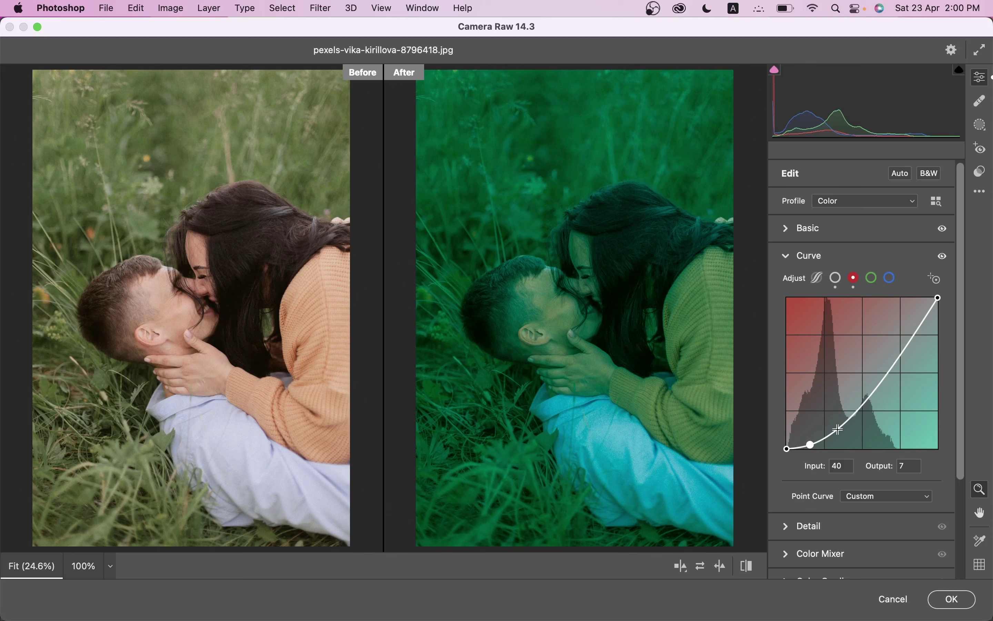
{"action": "mouse_move", "coordinate": [842, 423]}
{"action": "left_mouse_down"}
{"action": "mouse_move", "coordinate": [846, 415]}
{"action": "mouse_move", "coordinate": [834, 426]}
{"action": "mouse_move", "coordinate": [831, 419]}
{"action": "left_mouse_up"}
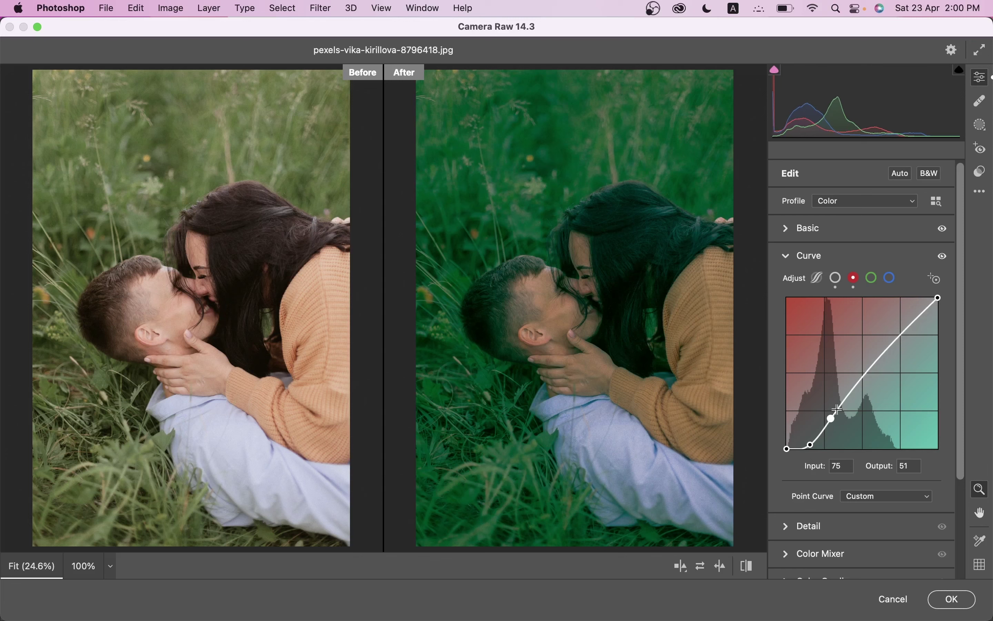
{"action": "left_click", "coordinate": [861, 380]}
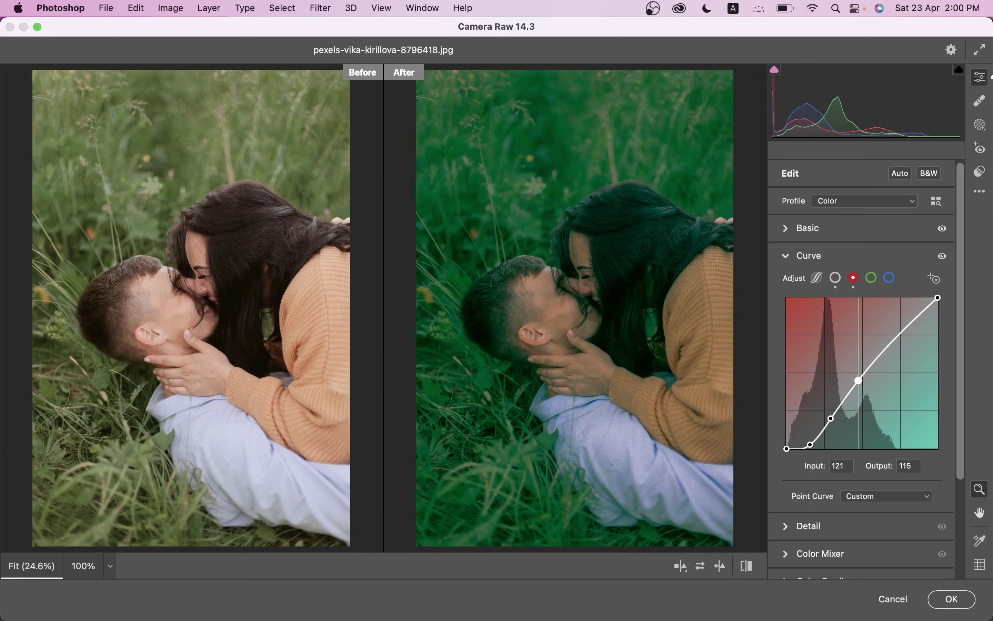
{"action": "left_click_drag", "start_coordinate": [861, 380], "coordinate": [858, 372]}
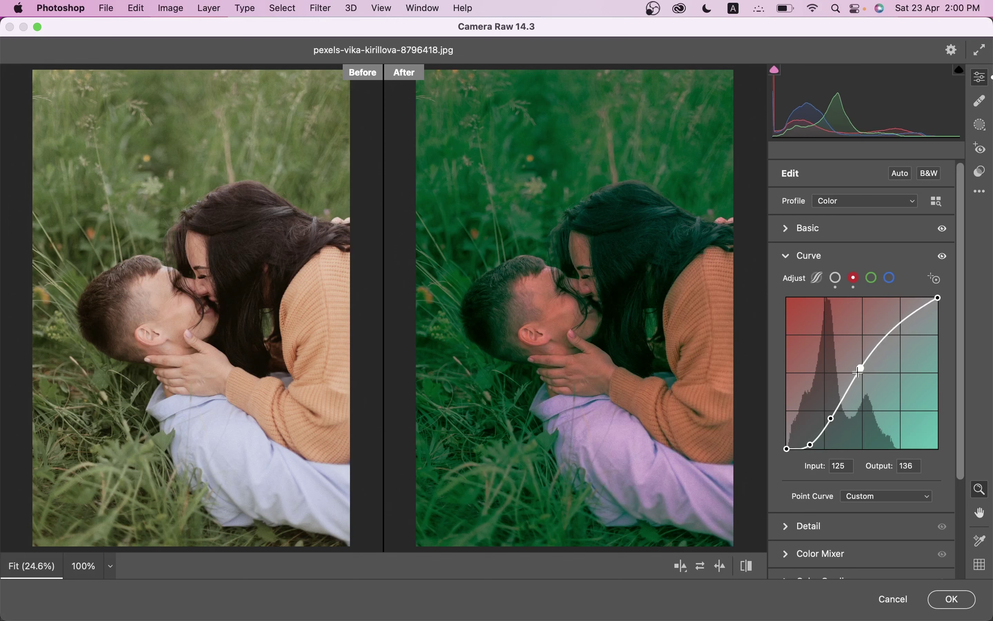
{"action": "left_click", "coordinate": [899, 326]}
{"action": "left_click_drag", "start_coordinate": [895, 327], "coordinate": [899, 324]}
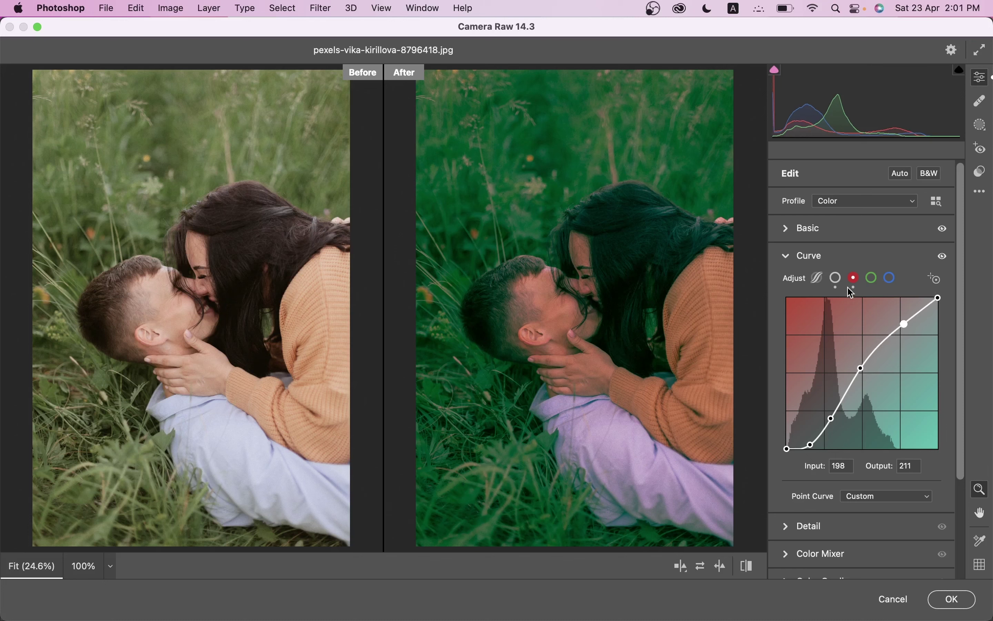
On the green curve, drop the shadow point to 27→2 and add raised lower-midtone and midtone points.
{"action": "left_click", "coordinate": [873, 279]}
{"action": "left_click_drag", "start_coordinate": [788, 448], "coordinate": [803, 446]}
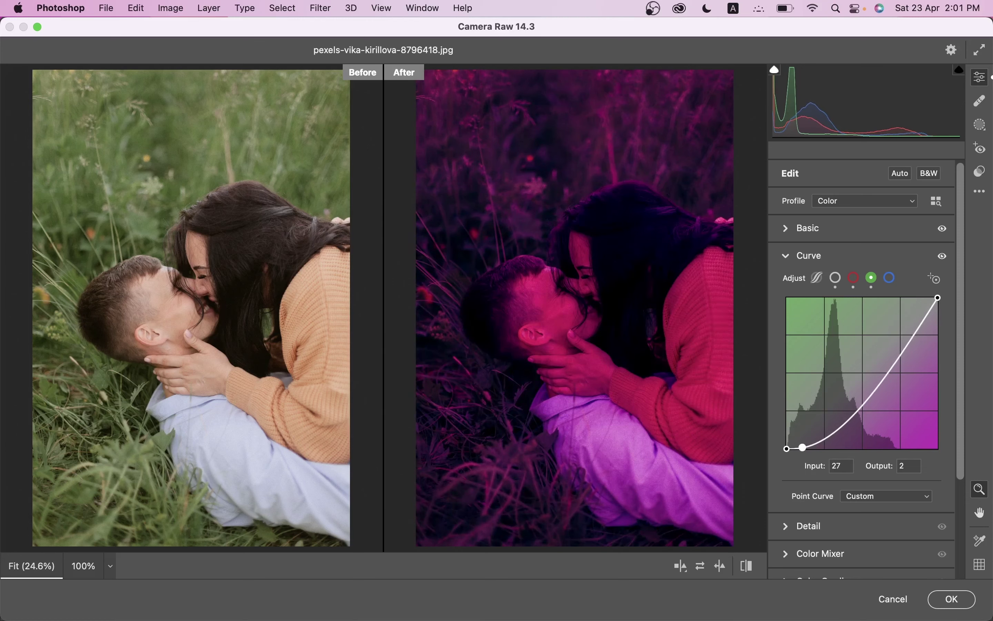
{"action": "left_click_drag", "start_coordinate": [828, 435], "coordinate": [828, 421]}
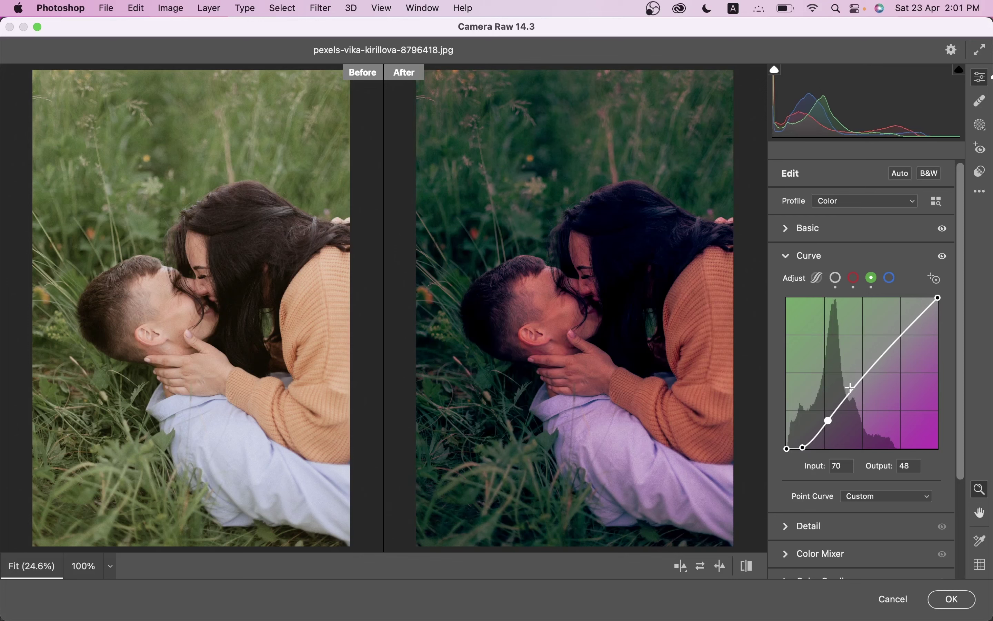
{"action": "left_click", "coordinate": [858, 378]}
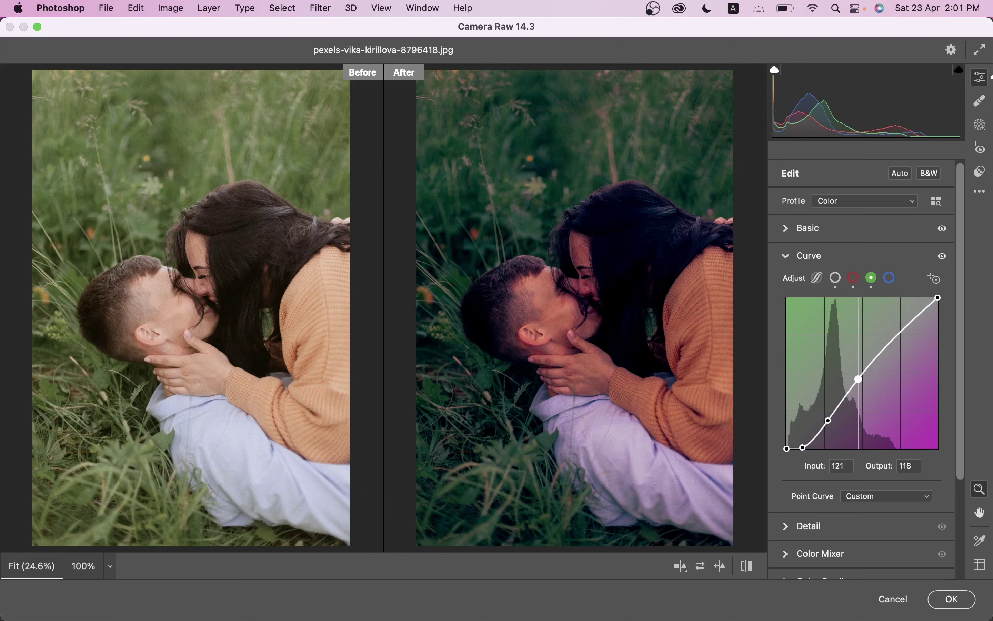
{"action": "key", "text": "Up"}
{"action": "key", "text": "Up"}
{"action": "key", "text": "Up"}
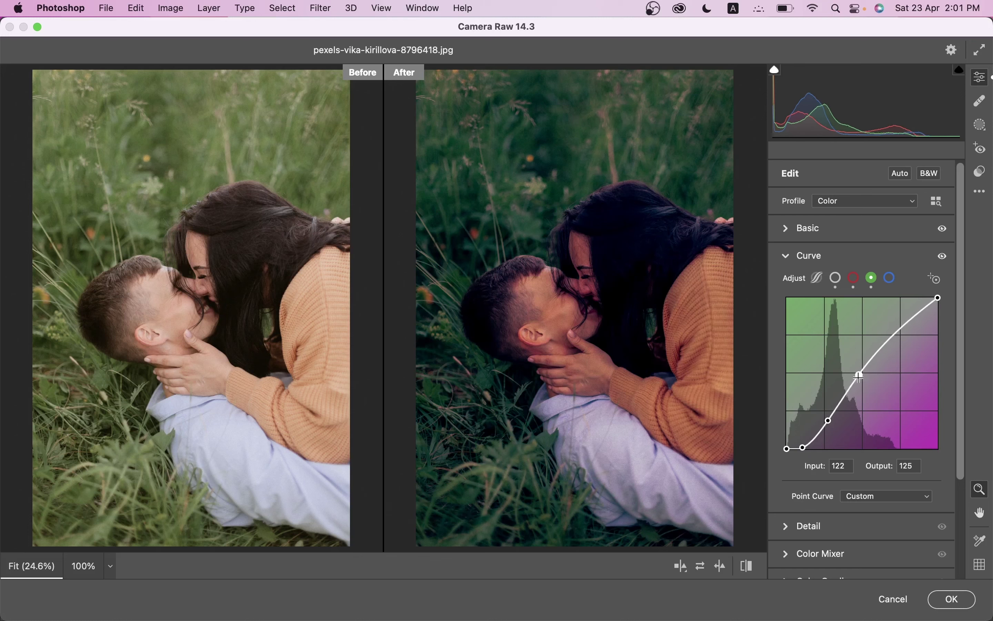
{"action": "key", "text": "Up"}
{"action": "key", "text": "Up"}
{"action": "key", "text": "Up"}
{"action": "key", "text": "Up"}
{"action": "key", "text": "Up"}
{"action": "key", "text": "Up"}
{"action": "key", "text": "Up"}
{"action": "key", "text": "Up"}
{"action": "key", "text": "Up"}
{"action": "key", "text": "Down"}
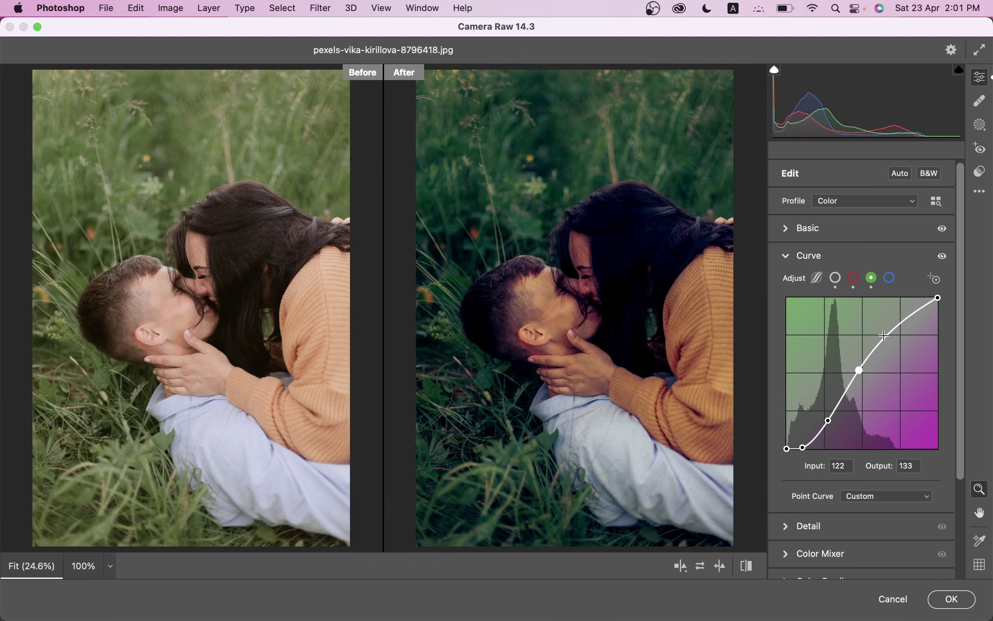
Add a raised green highlight point and lower the curve's white endpoint to 248→252.
{"action": "left_click_drag", "start_coordinate": [884, 336], "coordinate": [886, 331]}
{"action": "key", "text": "Right"}
{"action": "key", "text": "Right"}
{"action": "key", "text": "Right"}
{"action": "key", "text": "Right"}
{"action": "key", "text": "Right"}
{"action": "key", "text": "Right"}
{"action": "key", "text": "Right"}
{"action": "key", "text": "Right"}
{"action": "key", "text": "Right"}
{"action": "key", "text": "Up"}
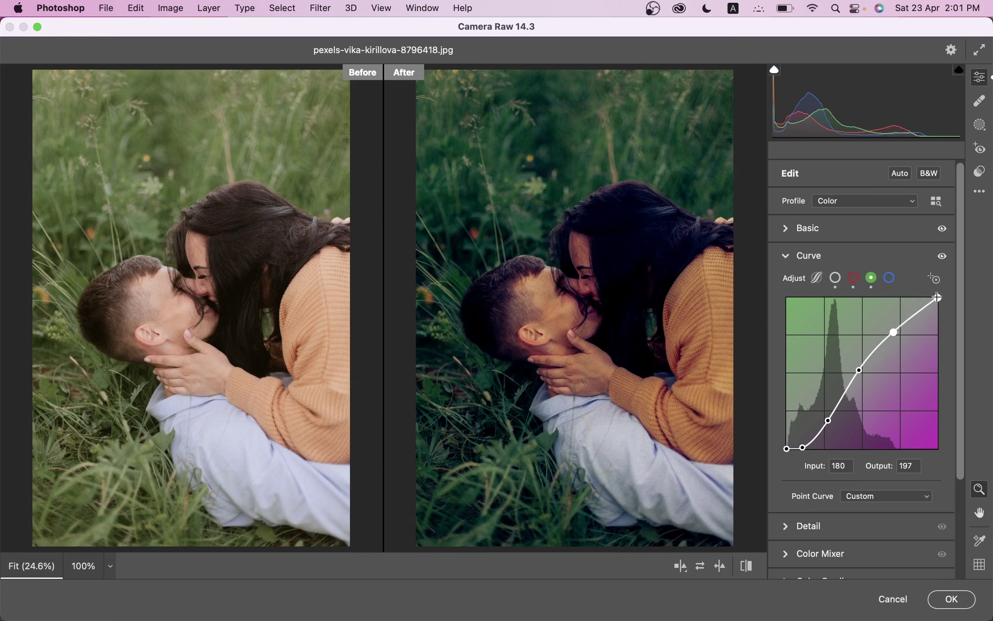
{"action": "left_click", "coordinate": [939, 297]}
{"action": "key", "text": "Down"}
{"action": "key", "text": "Down"}
On the blue curve, add shadow points pulling blue down to about 76→54.
{"action": "left_click", "coordinate": [892, 280]}
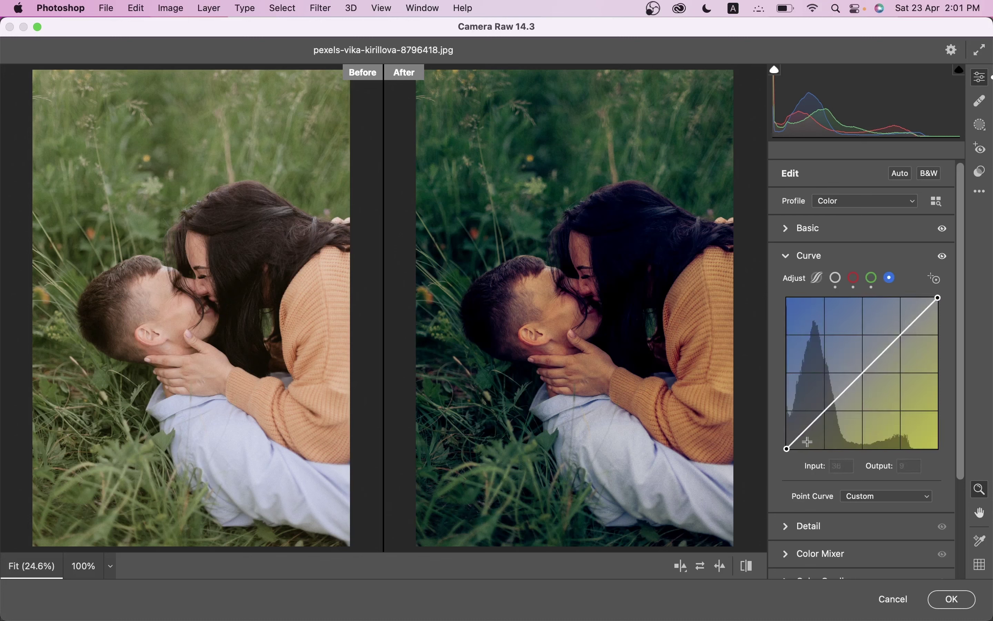
{"action": "left_click", "coordinate": [807, 442]}
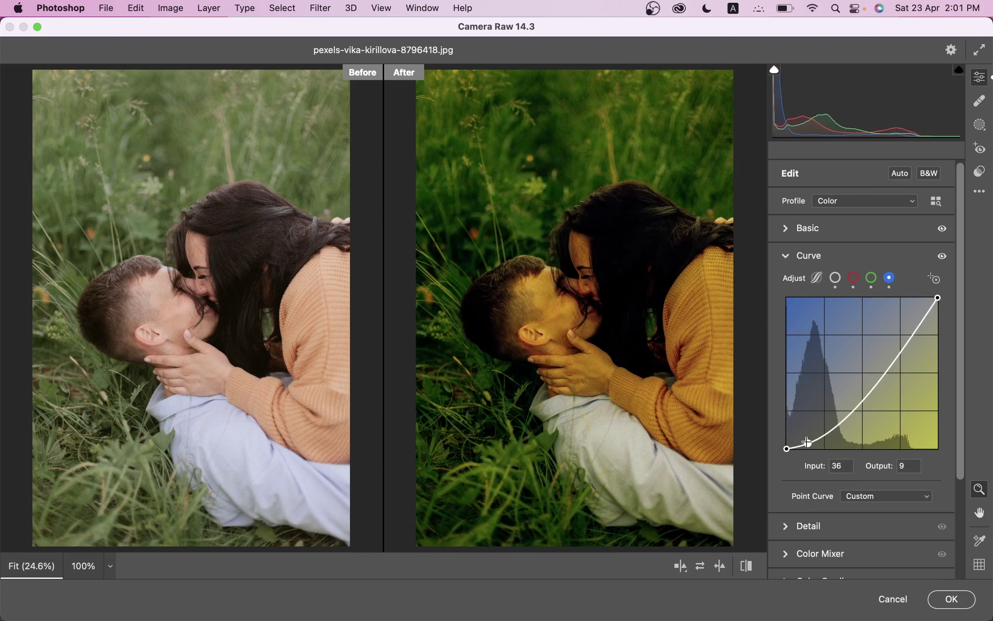
{"action": "left_click_drag", "start_coordinate": [808, 442], "coordinate": [809, 442]}
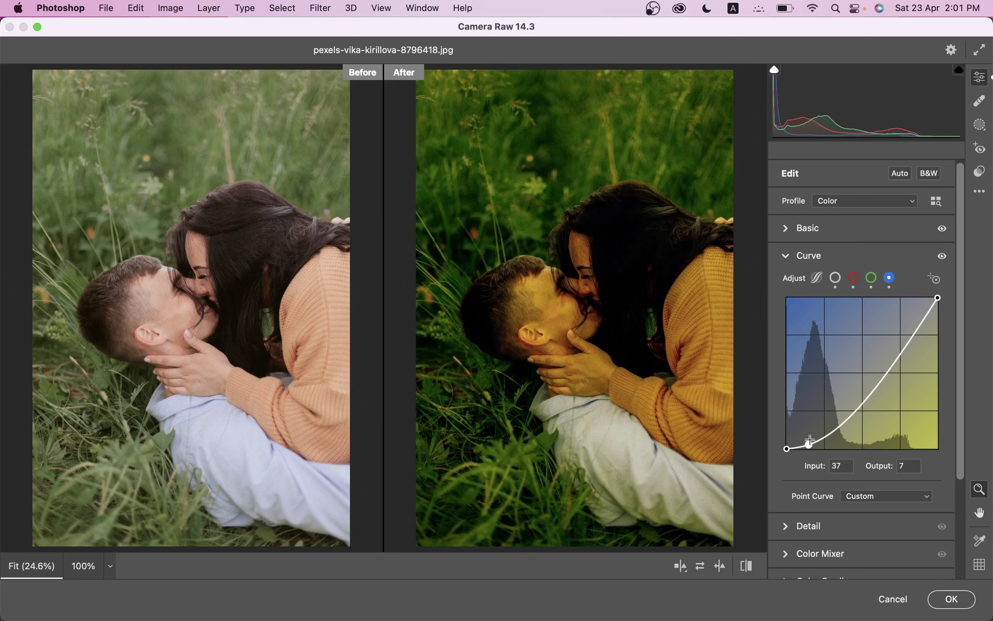
{"action": "left_click", "coordinate": [833, 416]}
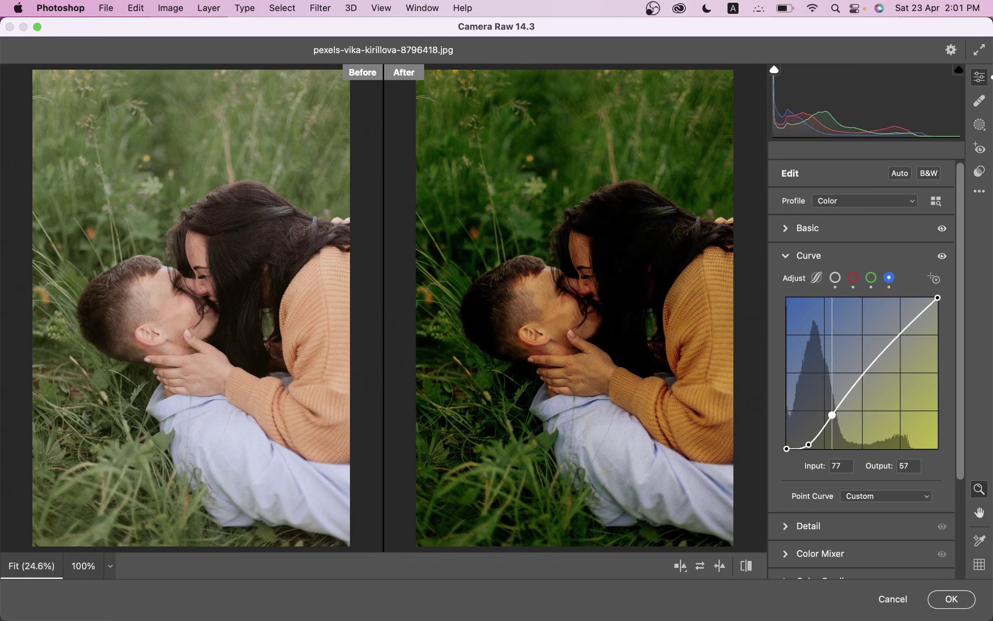
{"action": "left_click_drag", "start_coordinate": [834, 416], "coordinate": [834, 416]}
Add blue curve points at 127→135 and 194→207 to finish the gentle S.
{"action": "left_click_drag", "start_coordinate": [865, 376], "coordinate": [865, 375]}
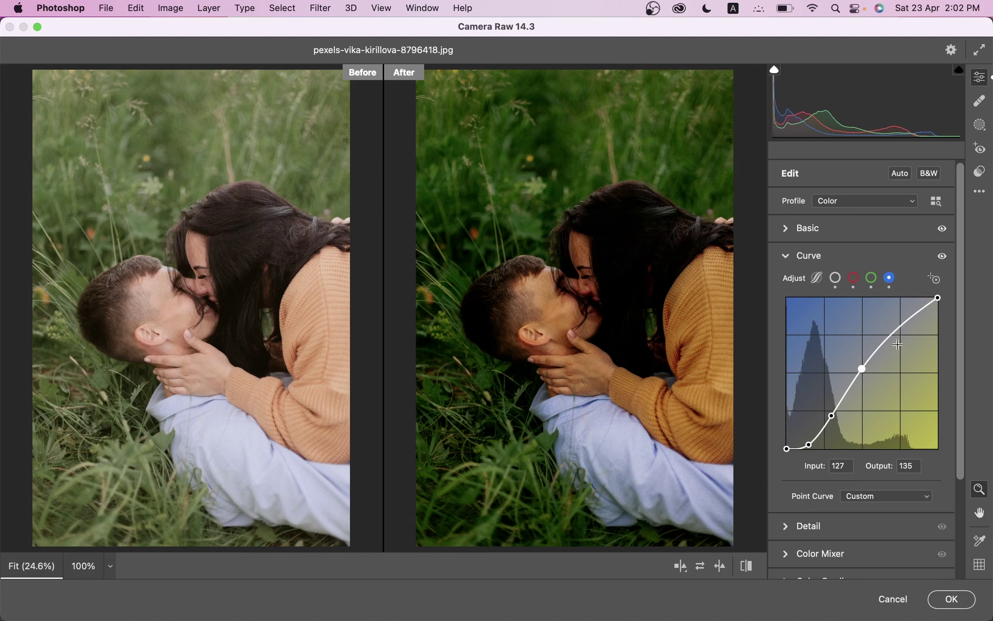
{"action": "left_click", "coordinate": [898, 331]}
{"action": "left_click_drag", "start_coordinate": [898, 329], "coordinate": [901, 330]}
{"action": "key", "text": "Up"}
{"action": "key", "text": "Up"}
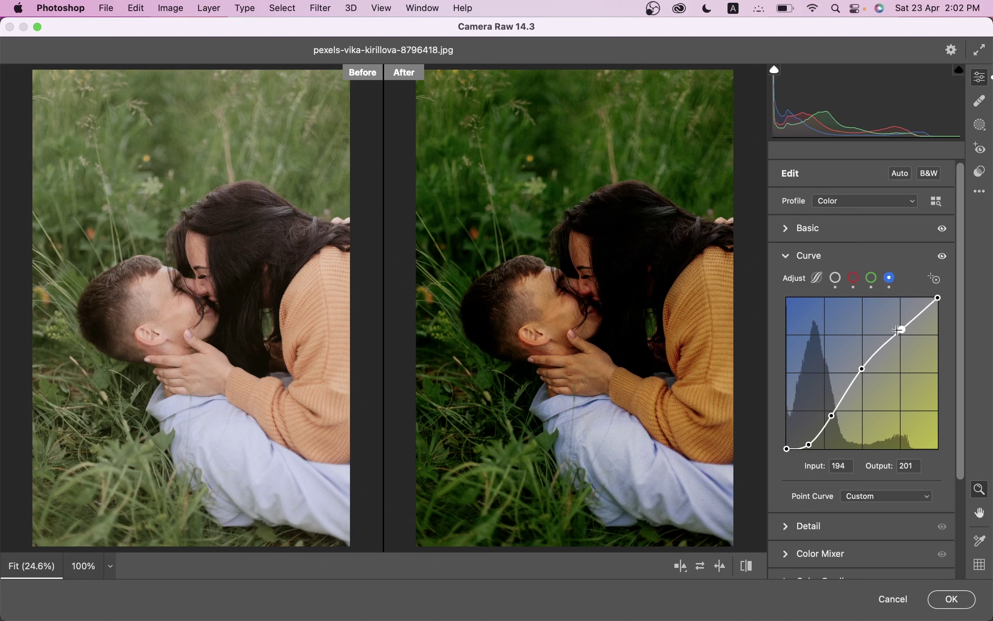
{"action": "key", "text": "Up"}
{"action": "key", "text": "Up"}
{"action": "key", "text": "Up"}
{"action": "key", "text": "Up"}
{"action": "key", "text": "Up"}
In the Detail panel, set Sharpening 28, Noise Reduction 6 and Color Noise Reduction 25.
{"action": "left_click", "coordinate": [816, 263]}
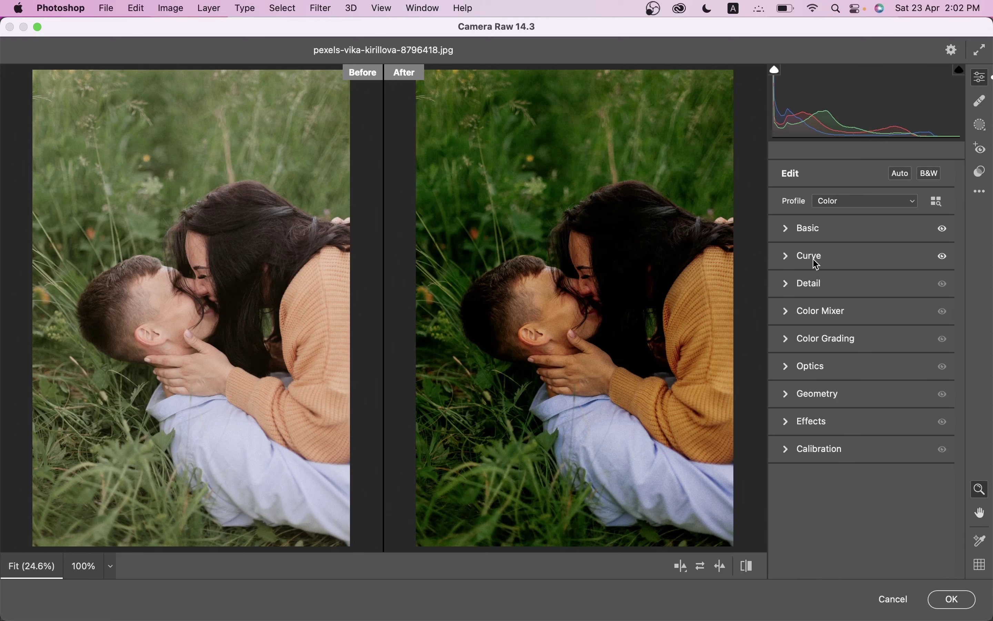
{"action": "left_click", "coordinate": [805, 285]}
{"action": "left_click", "coordinate": [813, 316]}
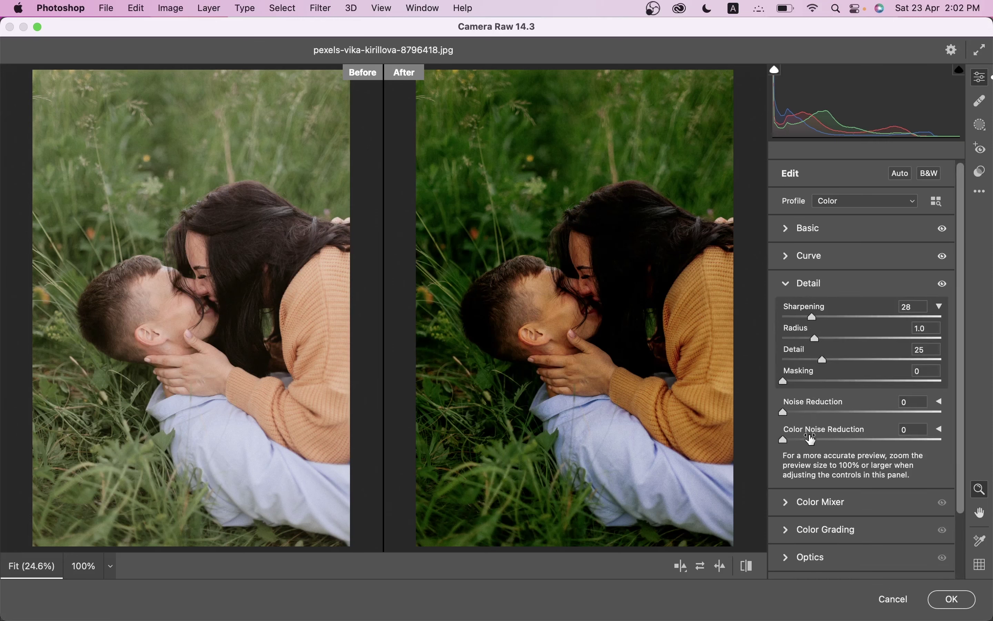
{"action": "left_click", "coordinate": [797, 412]}
{"action": "left_click_drag", "start_coordinate": [784, 440], "coordinate": [818, 445]}
{"action": "key", "text": "Up"}
{"action": "key", "text": "Up"}
{"action": "key", "text": "Up"}
{"action": "key", "text": "Up"}
{"action": "key", "text": "Up"}
{"action": "scroll", "coordinate": [879, 418], "scroll_direction": "down", "scroll_amount": 2}
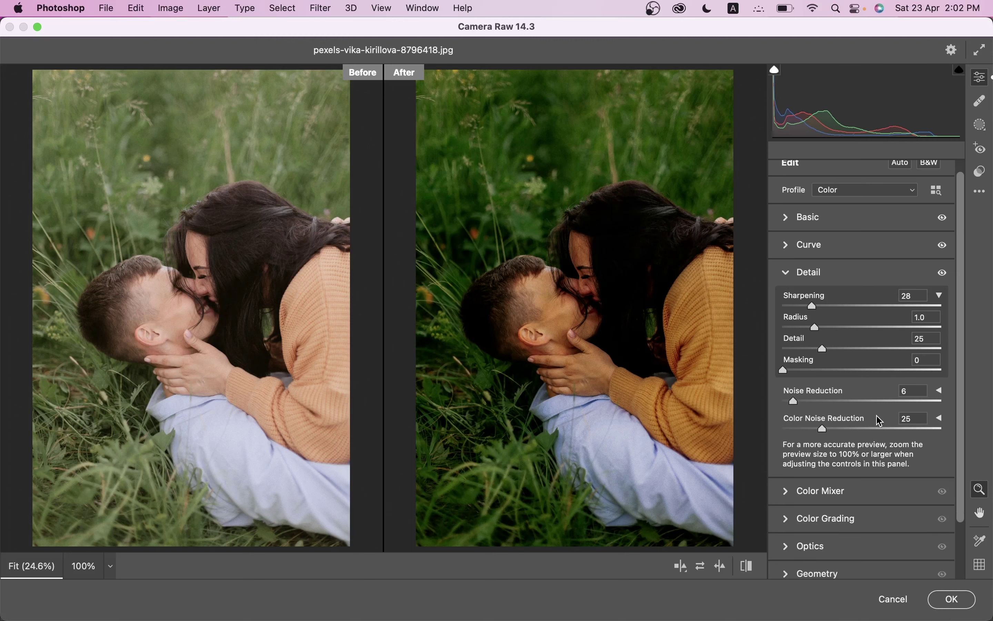
In Color Mixer Hue, set Reds +5, Oranges -10 and Greens -21.
{"action": "left_click", "coordinate": [833, 480]}
{"action": "left_click", "coordinate": [794, 354]}
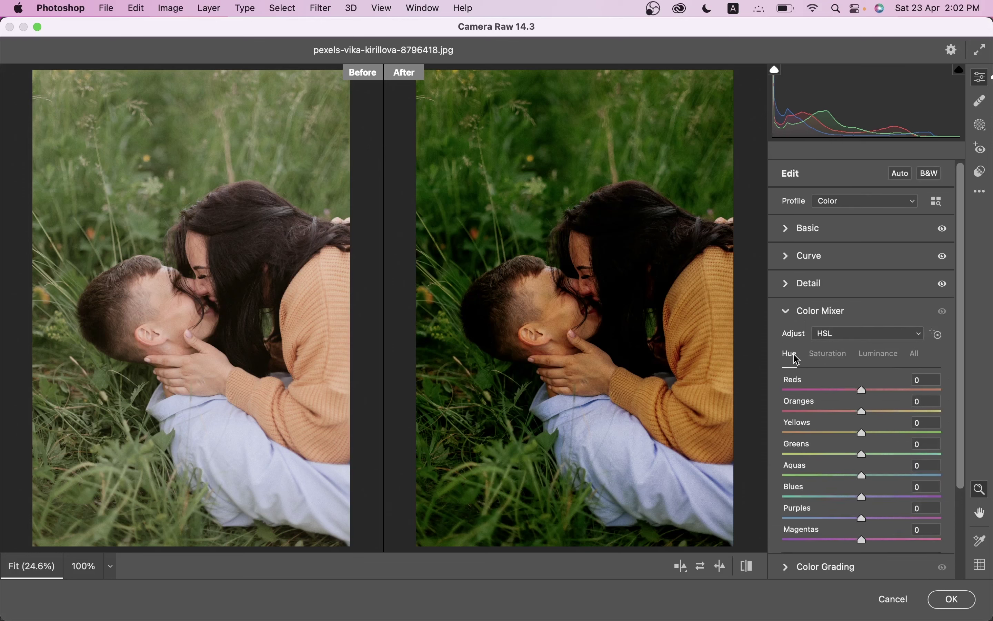
{"action": "left_click_drag", "start_coordinate": [861, 389], "coordinate": [866, 390]}
{"action": "left_click_drag", "start_coordinate": [865, 412], "coordinate": [850, 412]}
{"action": "left_click_drag", "start_coordinate": [852, 410], "coordinate": [859, 429]}
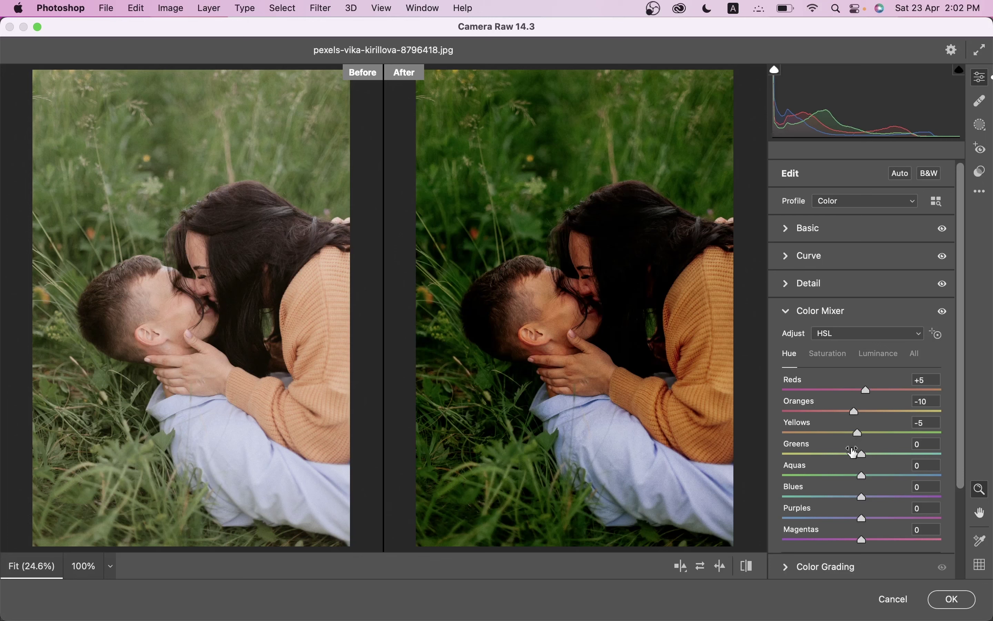
{"action": "left_click", "coordinate": [840, 454]}
{"action": "left_click_drag", "start_coordinate": [840, 454], "coordinate": [851, 455]}
{"action": "left_click", "coordinate": [863, 476]}
Lower saturation of reds, oranges and aquas; Greens -70, Purples -33, Magentas -28.
{"action": "left_click", "coordinate": [843, 357]}
{"action": "left_click_drag", "start_coordinate": [864, 390], "coordinate": [844, 389]}
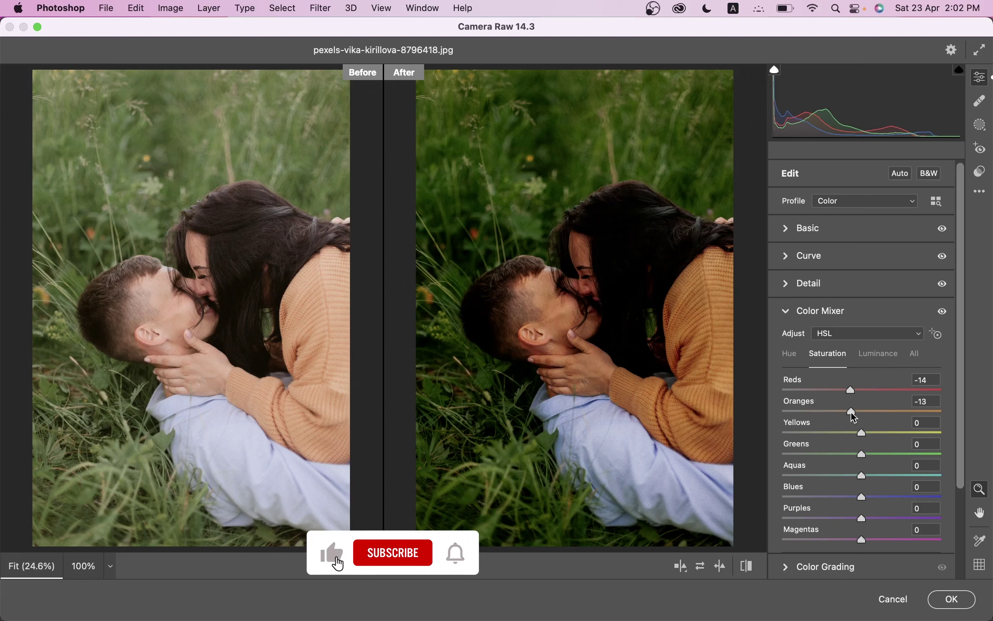
{"action": "left_click_drag", "start_coordinate": [848, 412], "coordinate": [859, 412]}
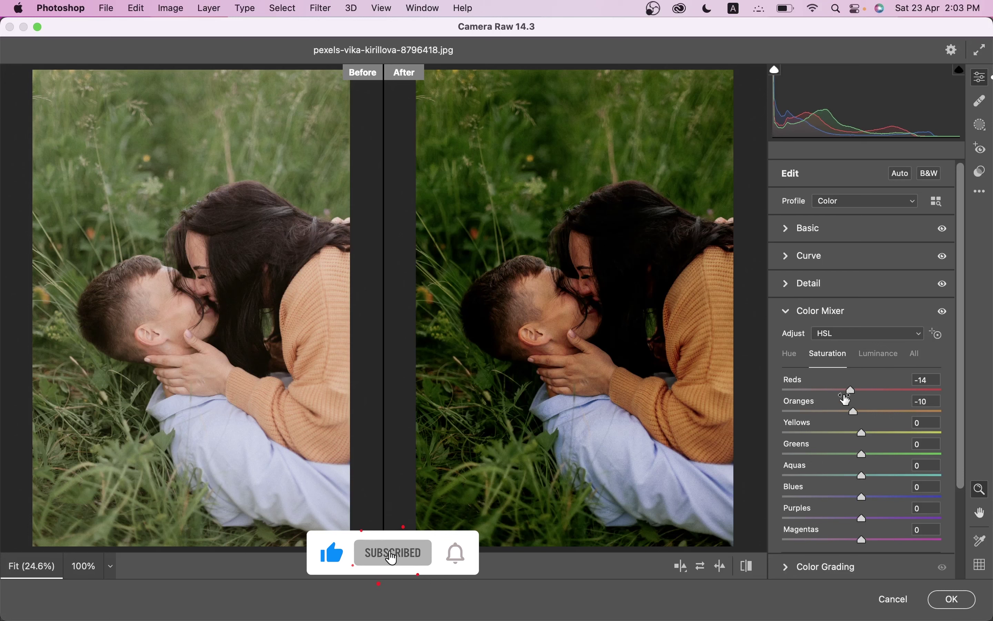
{"action": "mouse_move", "coordinate": [864, 453]}
{"action": "left_mouse_down"}
{"action": "mouse_move", "coordinate": [810, 454]}
{"action": "mouse_move", "coordinate": [846, 477]}
{"action": "left_mouse_up"}
{"action": "left_click", "coordinate": [844, 476]}
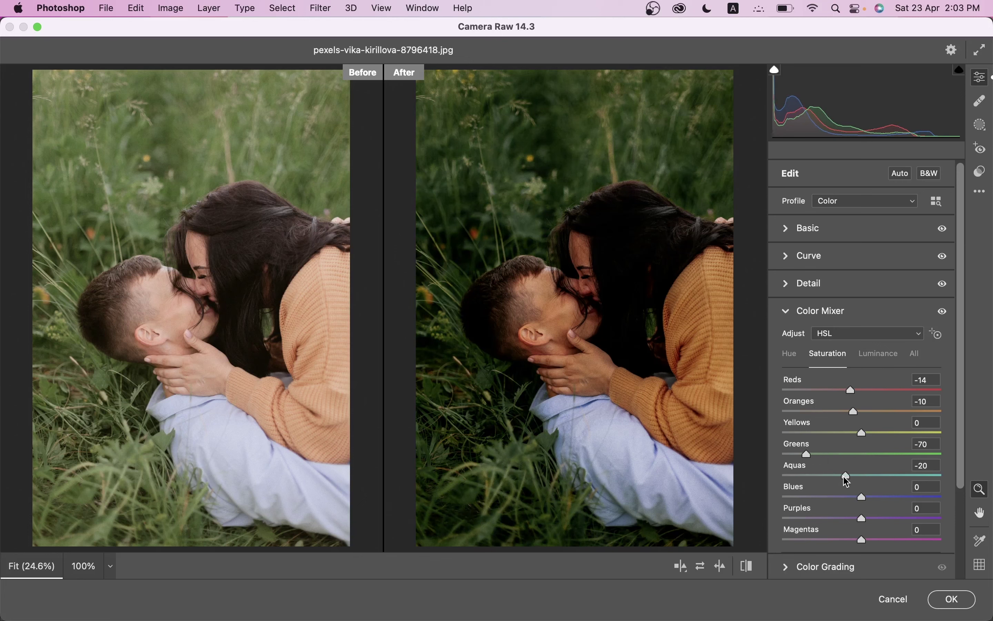
{"action": "left_click", "coordinate": [838, 519]}
{"action": "left_click", "coordinate": [842, 540]}
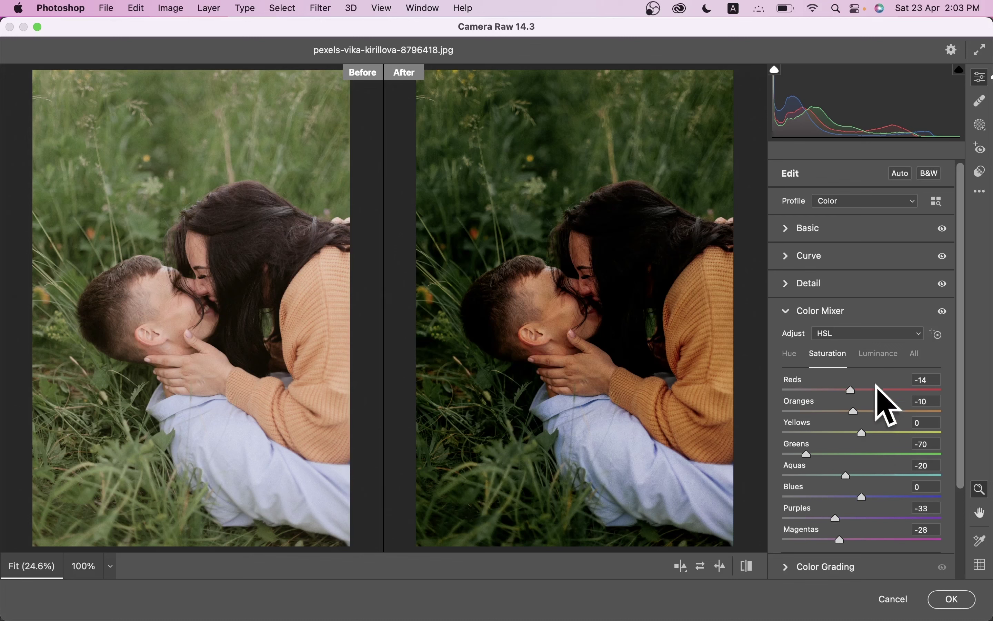
Brighten reds and oranges luminance and raise Greens luminance to +82.
{"action": "left_click", "coordinate": [887, 358]}
{"action": "left_click", "coordinate": [872, 391]}
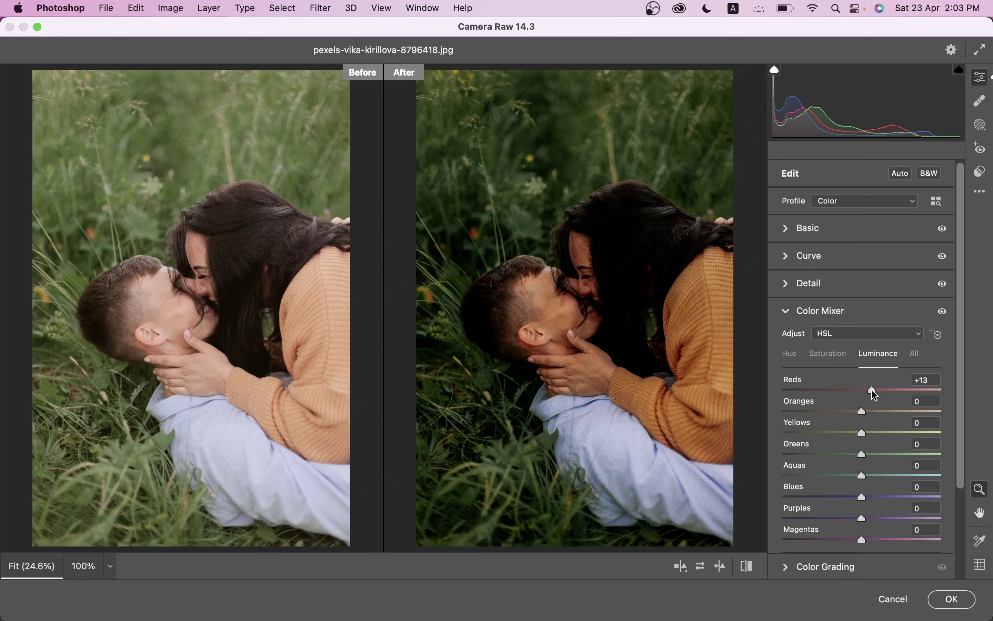
{"action": "left_click", "coordinate": [873, 412]}
{"action": "mouse_move", "coordinate": [871, 409]}
{"action": "left_mouse_down"}
{"action": "mouse_move", "coordinate": [895, 434]}
{"action": "mouse_move", "coordinate": [908, 432]}
{"action": "left_mouse_up"}
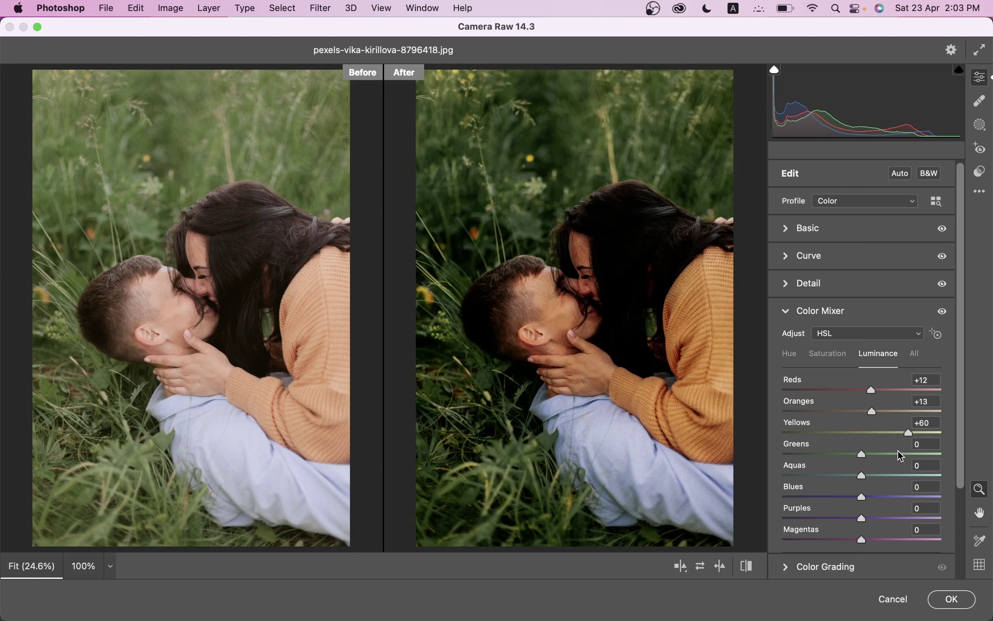
{"action": "left_click_drag", "start_coordinate": [863, 454], "coordinate": [922, 455]}
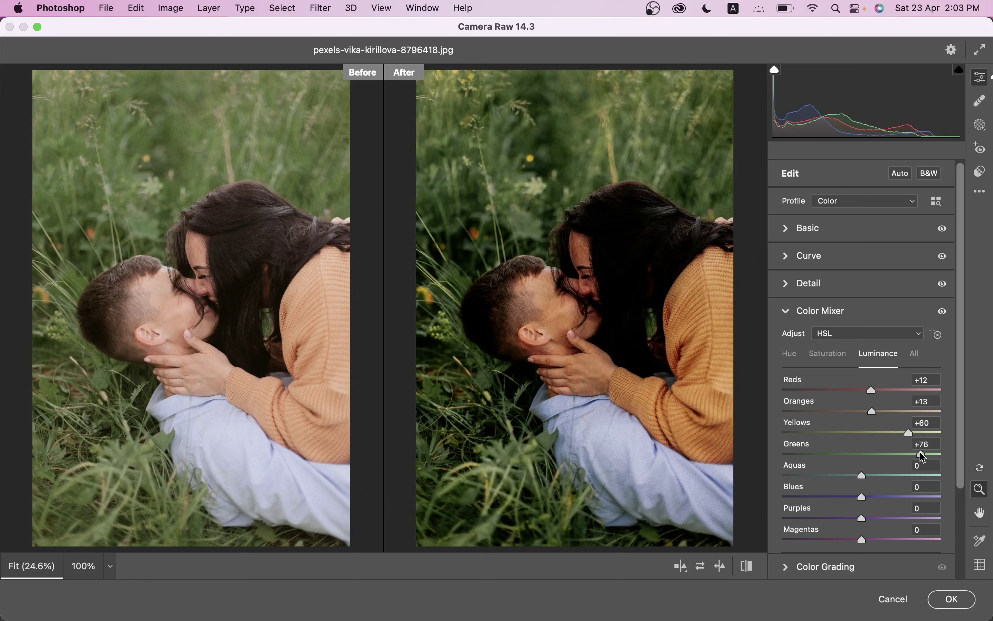
{"action": "key", "text": "Up"}
{"action": "key", "text": "Up"}
{"action": "key", "text": "Up"}
Raise Aquas luminance to +68 and brighten blues, purples and magentas, then recheck saturation and hue.
{"action": "left_click_drag", "start_coordinate": [903, 472], "coordinate": [915, 478]}
{"action": "left_click", "coordinate": [900, 497]}
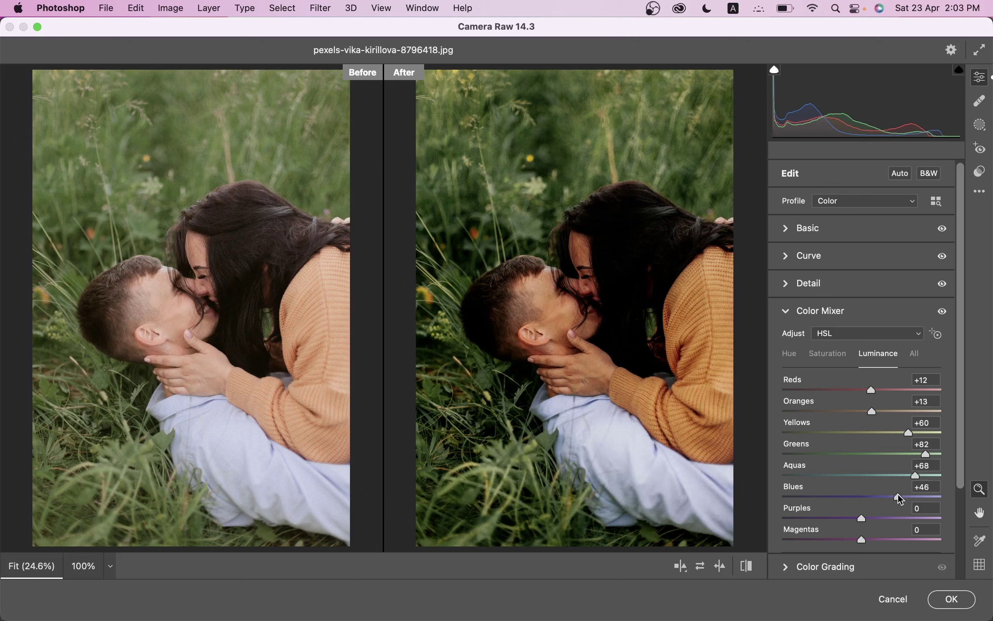
{"action": "key", "text": "Up"}
{"action": "key", "text": "Up"}
{"action": "key", "text": "Up"}
{"action": "left_click", "coordinate": [895, 518]}
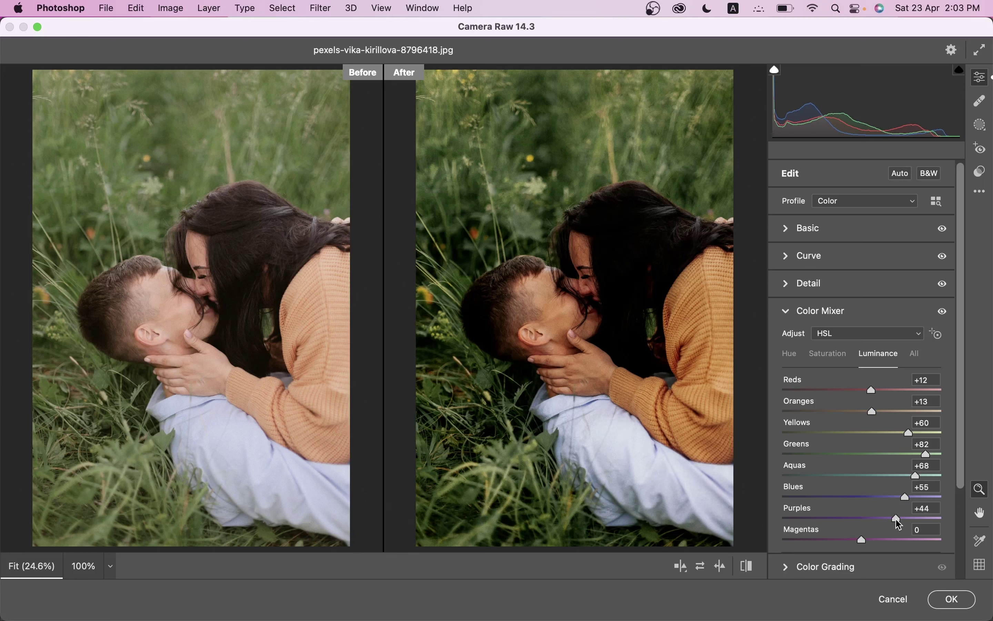
{"action": "key", "text": "Up"}
{"action": "key", "text": "Up"}
{"action": "key", "text": "Up"}
{"action": "left_click", "coordinate": [893, 538]}
{"action": "left_click", "coordinate": [829, 356]}
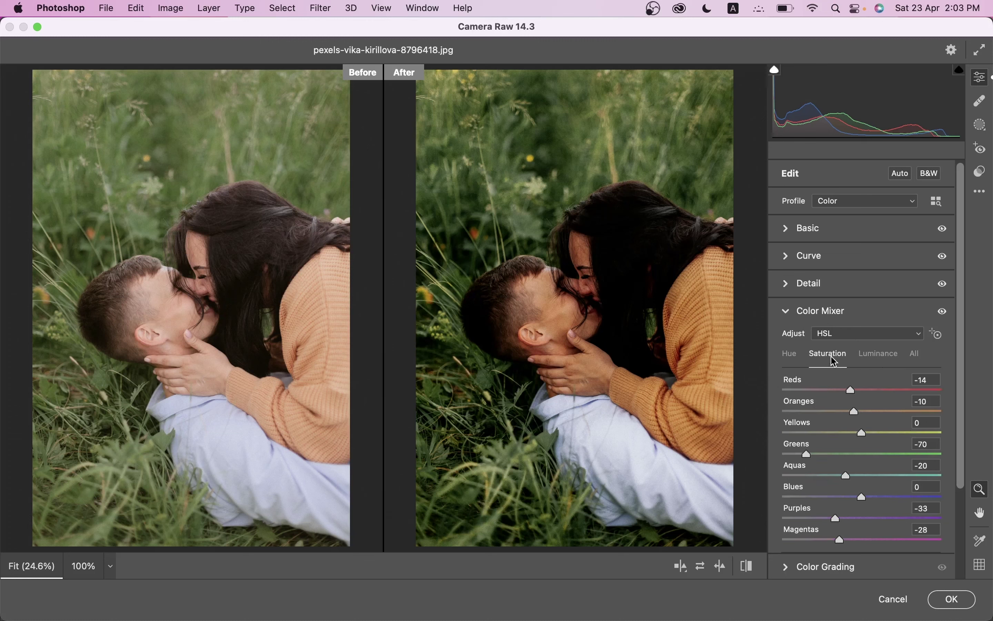
{"action": "left_click", "coordinate": [793, 358]}
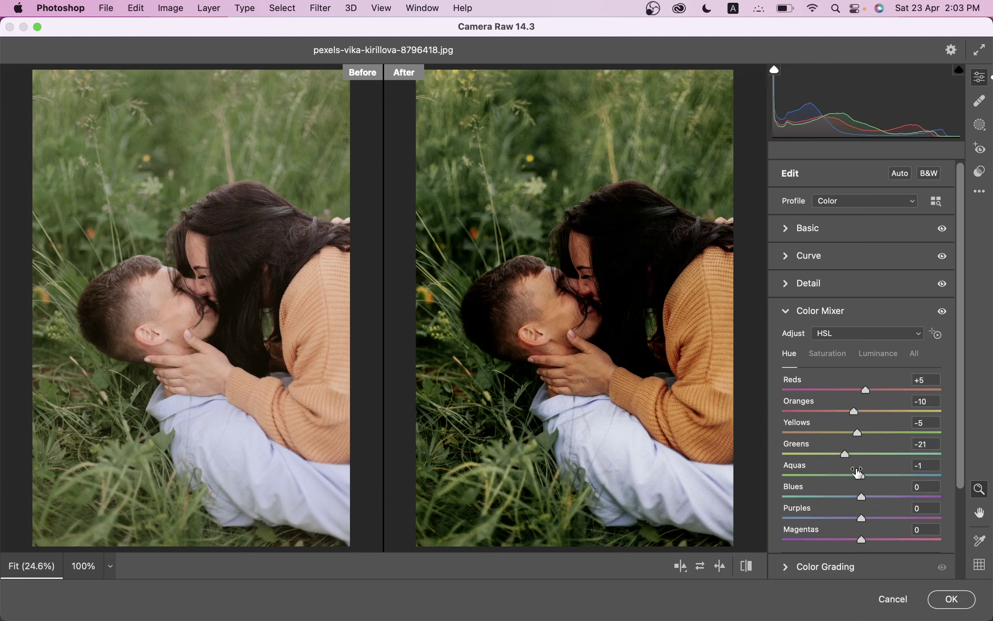
In Color Grading, give Shadows hue 212 and saturation 11, with blending 100 and balance +71.
{"action": "left_click", "coordinate": [803, 310]}
{"action": "left_click", "coordinate": [819, 337]}
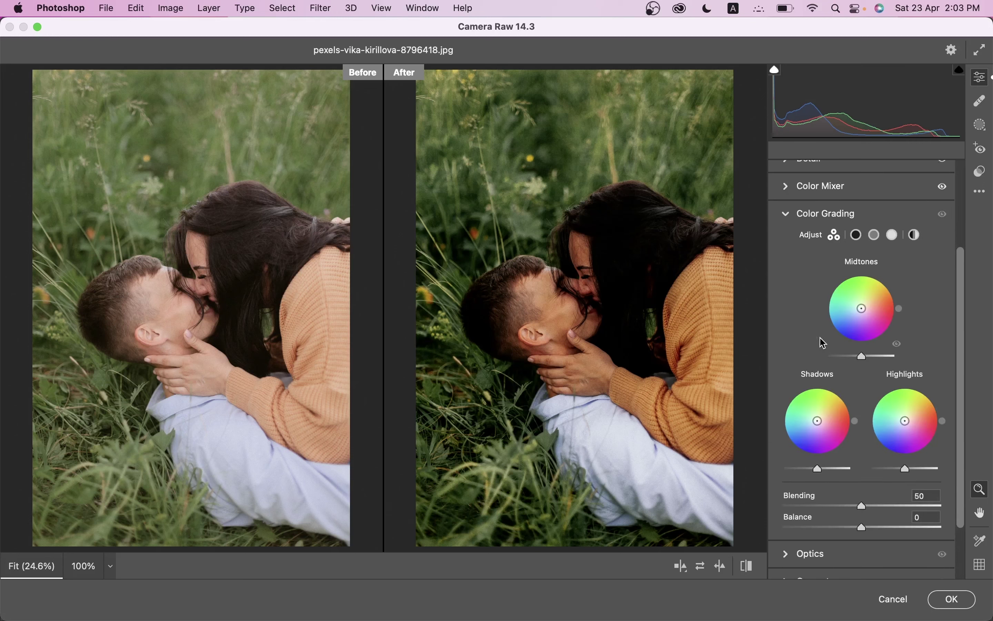
{"action": "left_click", "coordinate": [858, 235]}
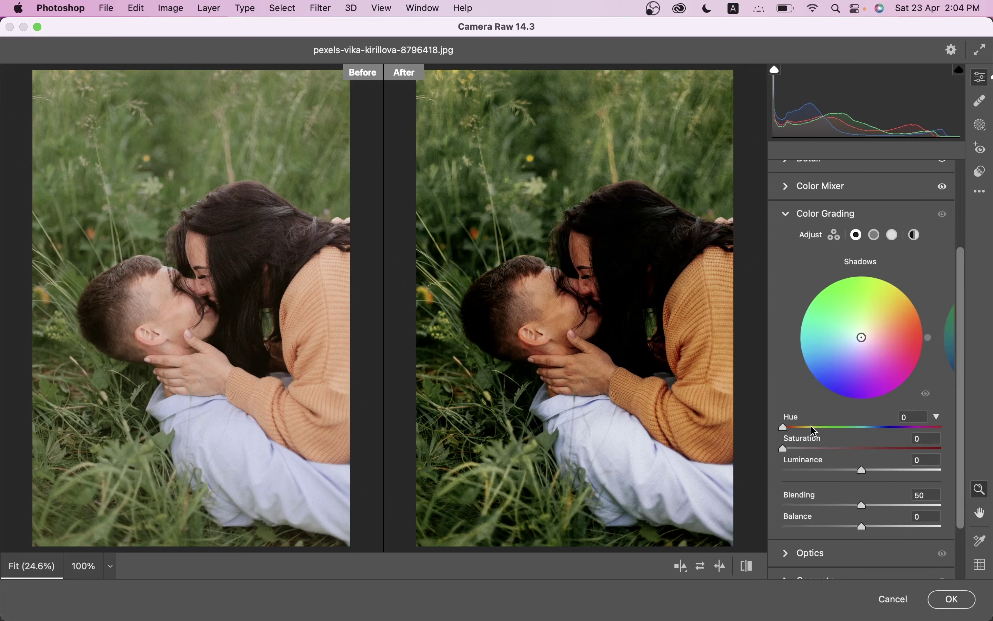
{"action": "left_click_drag", "start_coordinate": [813, 427], "coordinate": [876, 429]}
{"action": "left_click_drag", "start_coordinate": [820, 452], "coordinate": [801, 449]}
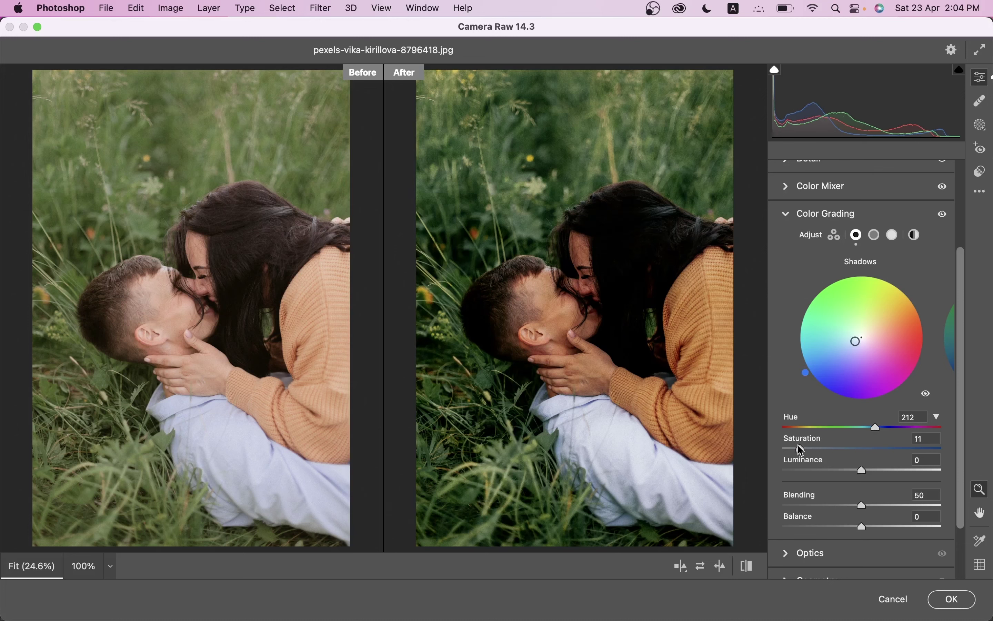
{"action": "left_click_drag", "start_coordinate": [862, 506], "coordinate": [957, 508]}
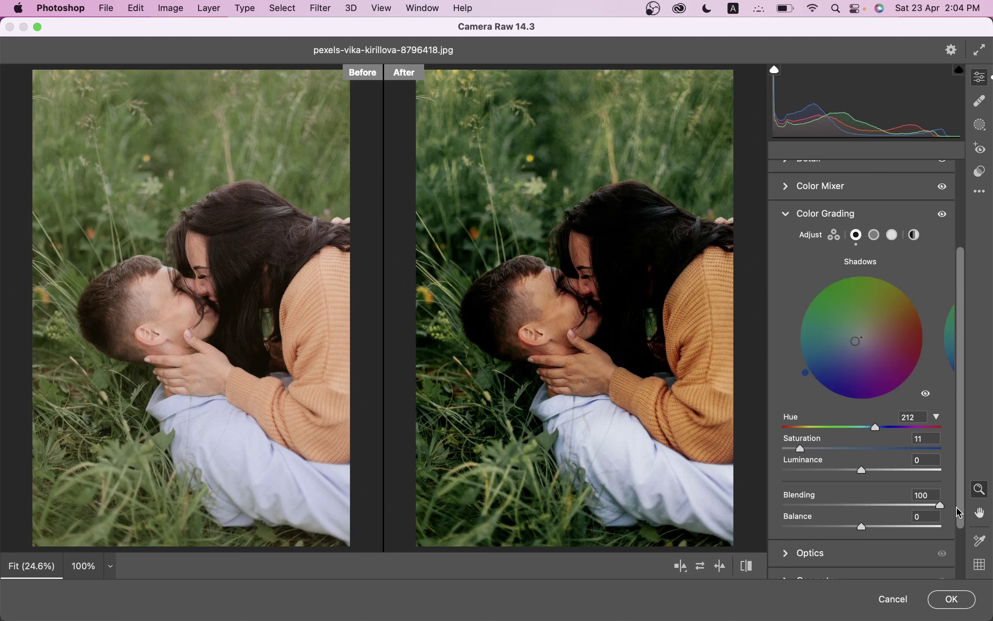
{"action": "left_click_drag", "start_coordinate": [862, 527], "coordinate": [918, 529]}
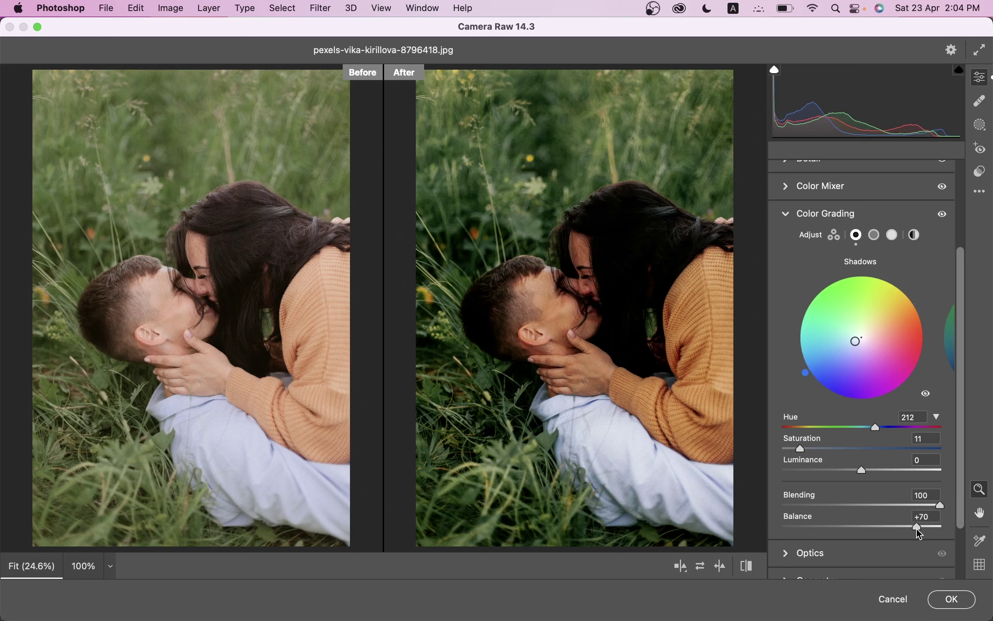
{"action": "scroll", "coordinate": [871, 502], "scroll_direction": "down", "scroll_amount": 1}
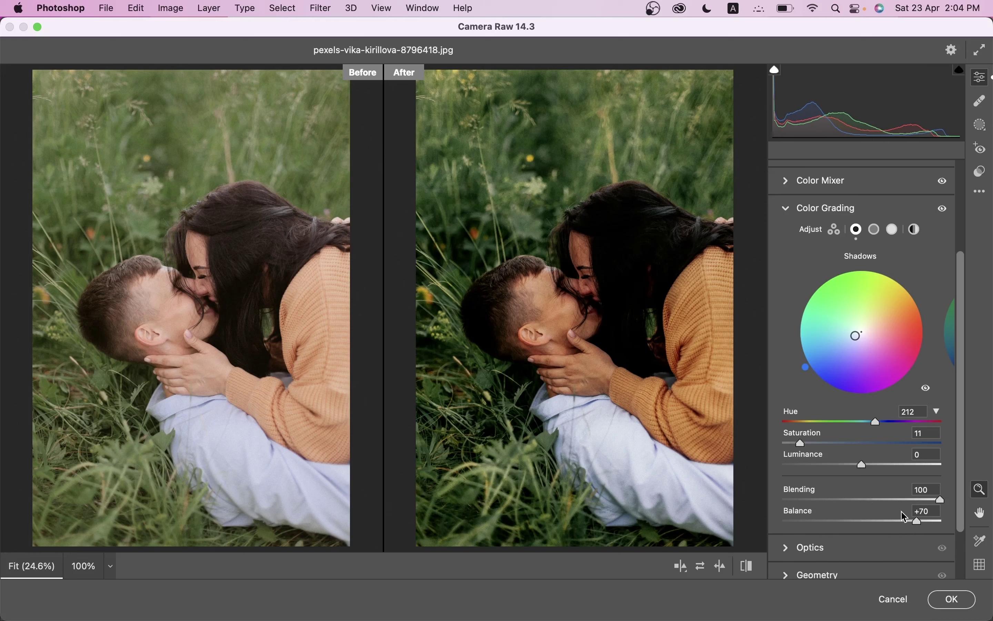
{"action": "left_click_drag", "start_coordinate": [916, 522], "coordinate": [918, 522]}
{"action": "scroll", "coordinate": [870, 509], "scroll_direction": "down", "scroll_amount": 1}
{"action": "scroll", "coordinate": [868, 515], "scroll_direction": "down", "scroll_amount": 3}
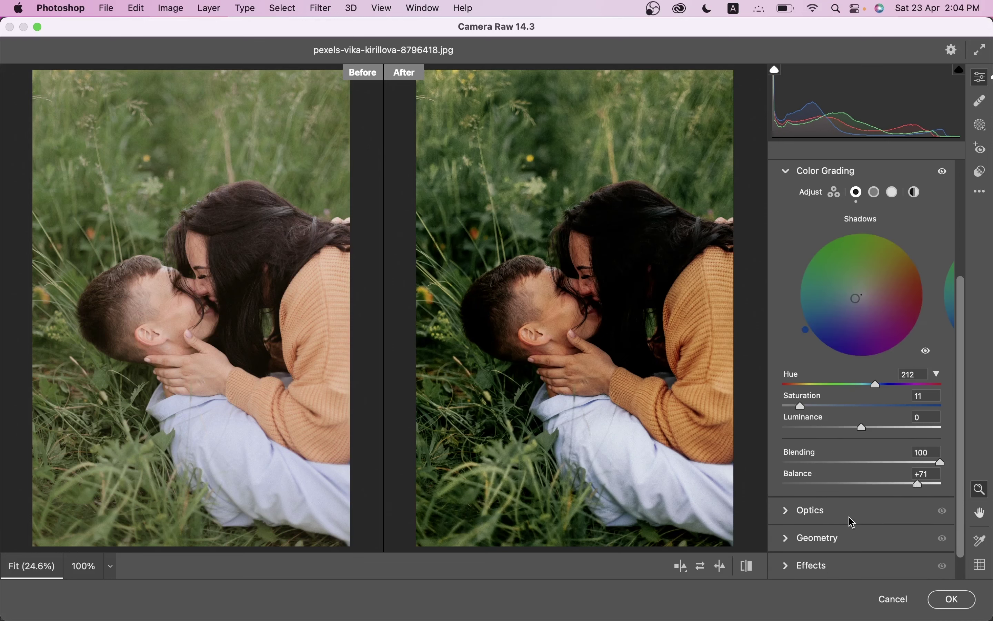
{"action": "scroll", "coordinate": [849, 523], "scroll_direction": "down", "scroll_amount": 3}
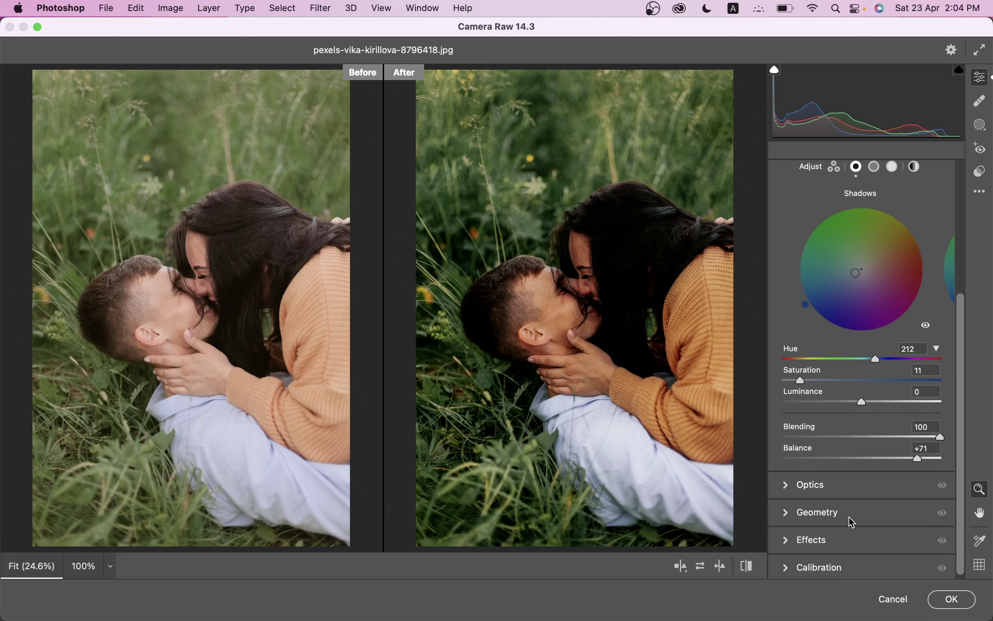
In Effects, add grain amount 14 with size 39 and roughness 57.
{"action": "left_click", "coordinate": [843, 539]}
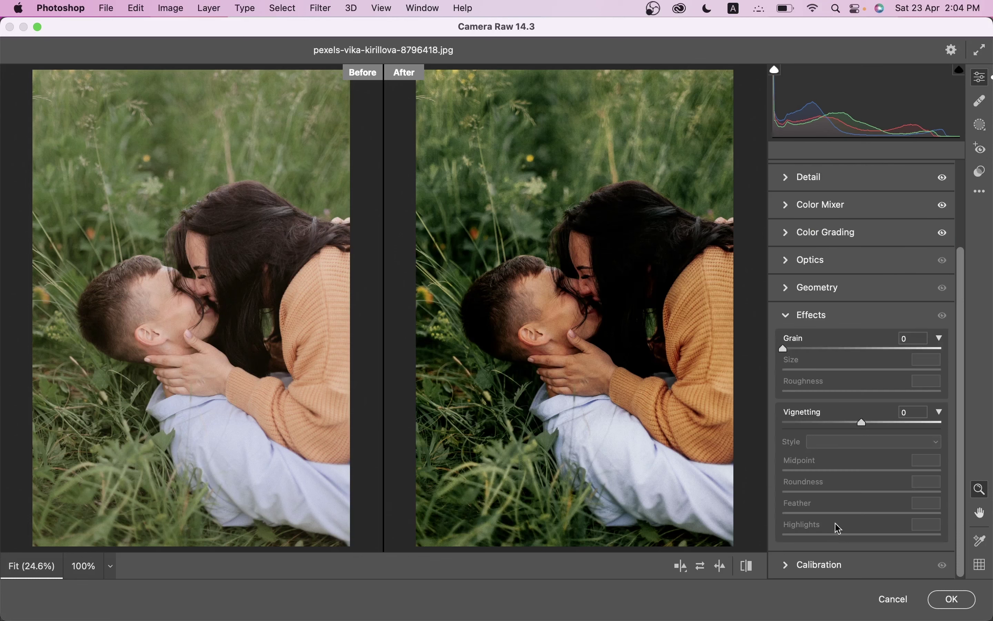
{"action": "left_click", "coordinate": [803, 349]}
{"action": "left_click_drag", "start_coordinate": [803, 351], "coordinate": [804, 351]}
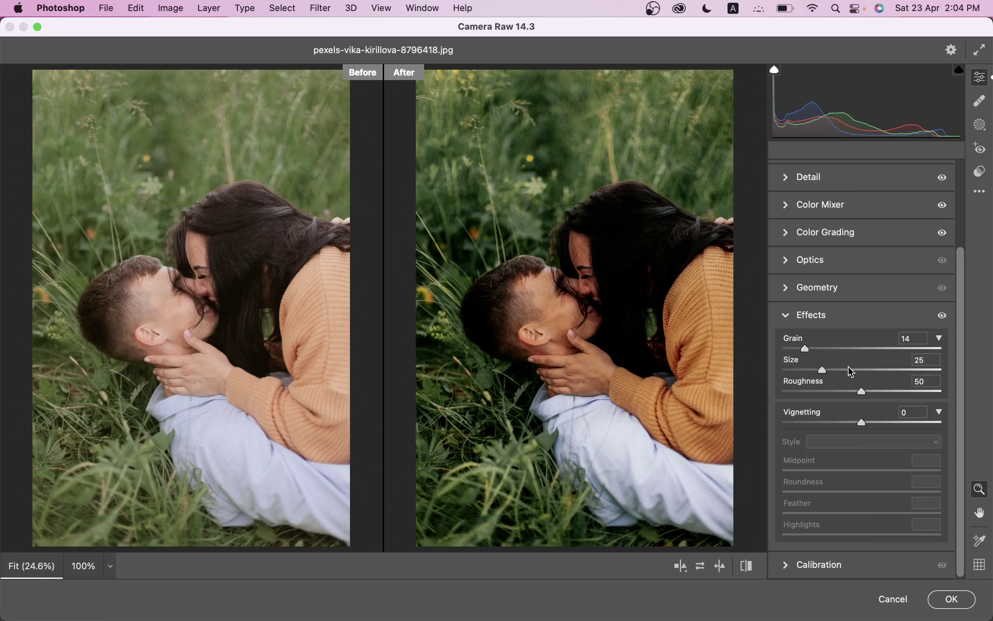
{"action": "left_click", "coordinate": [838, 370]}
{"action": "left_click_drag", "start_coordinate": [838, 371], "coordinate": [873, 393]}
Add a -23 Highlight Priority vignette with feather 63 and highlights 100.
{"action": "left_click", "coordinate": [849, 422]}
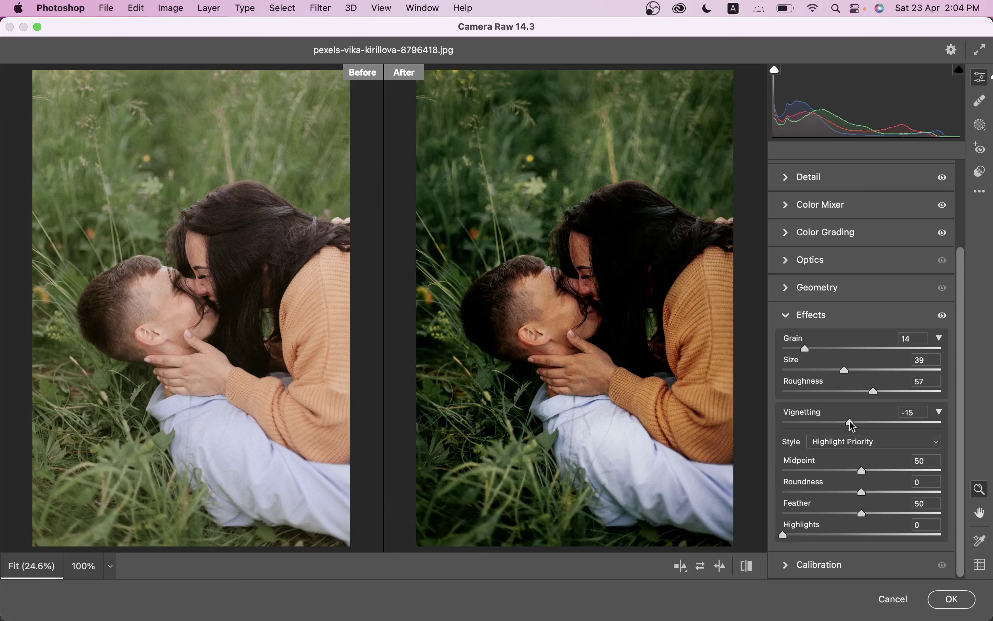
{"action": "left_click_drag", "start_coordinate": [855, 427], "coordinate": [846, 423]}
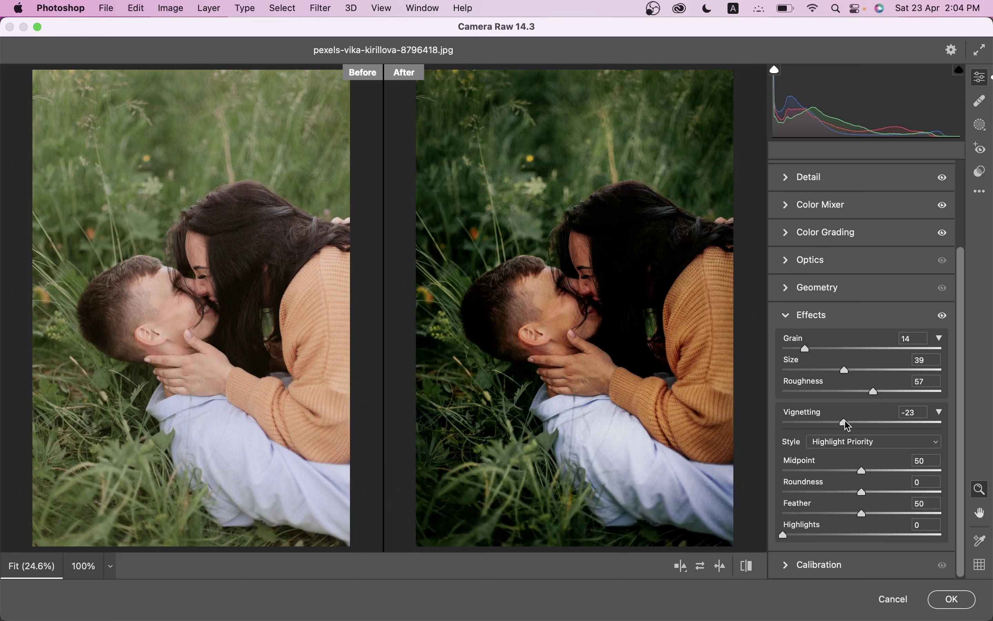
{"action": "left_click_drag", "start_coordinate": [853, 537], "coordinate": [944, 536]}
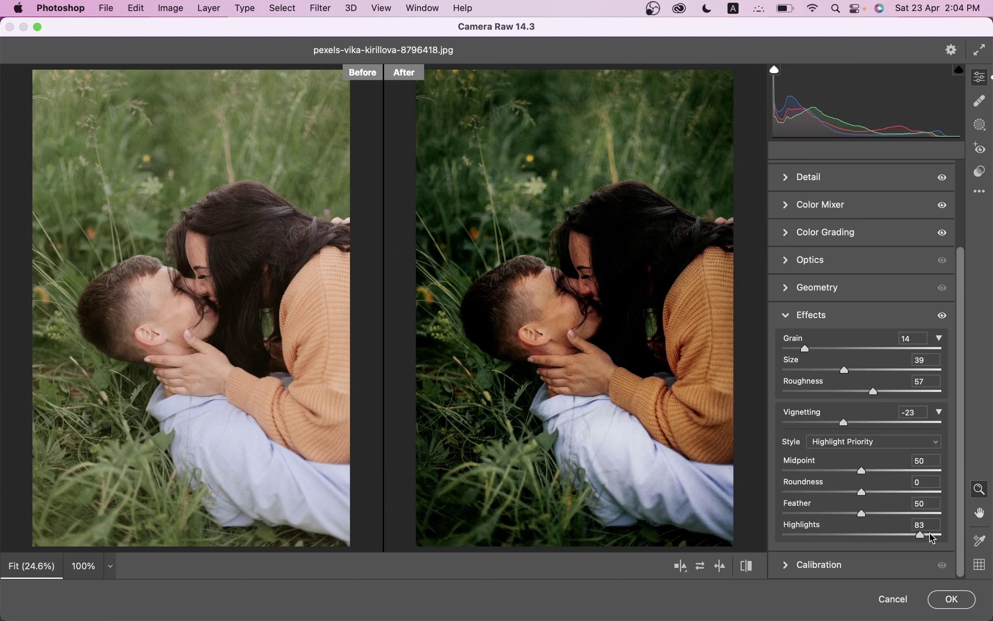
{"action": "left_click", "coordinate": [883, 513]}
{"action": "left_click", "coordinate": [828, 318]}
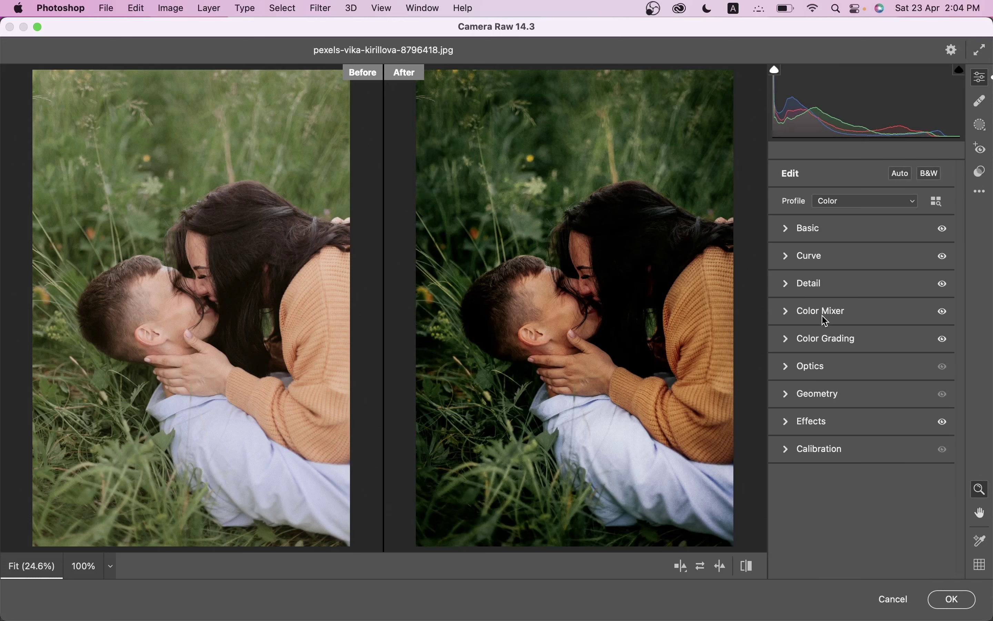
Set Calibration primaries: red hue +44/sat +3, green hue +81/sat -34, blue hue +7/sat -36.
{"action": "left_click", "coordinate": [812, 452]}
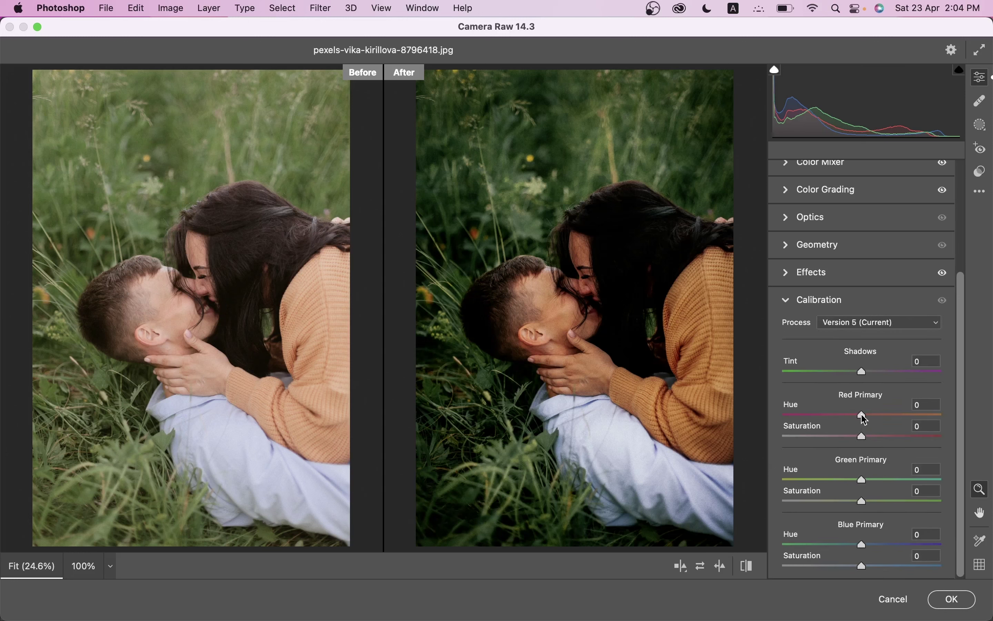
{"action": "mouse_move", "coordinate": [862, 414]}
{"action": "left_mouse_down"}
{"action": "mouse_move", "coordinate": [898, 420]}
{"action": "mouse_move", "coordinate": [865, 437]}
{"action": "left_mouse_up"}
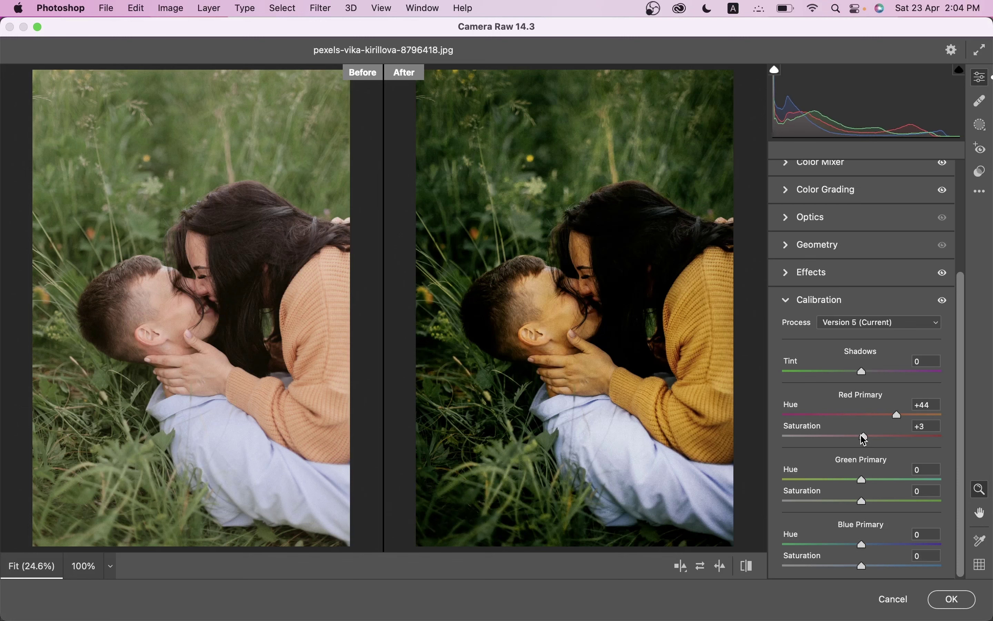
{"action": "left_click_drag", "start_coordinate": [863, 480], "coordinate": [926, 478]}
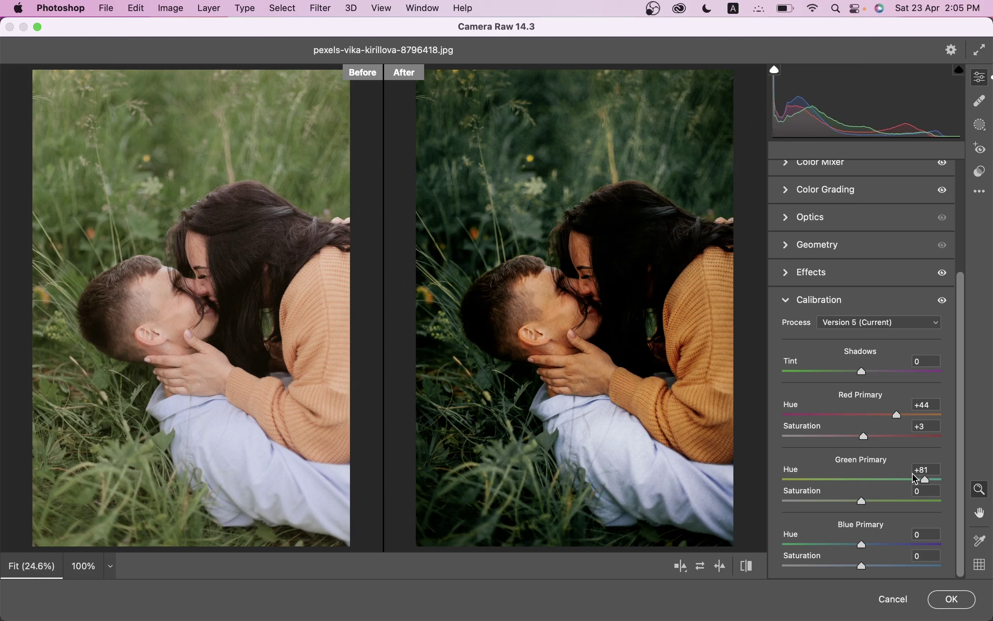
{"action": "left_click", "coordinate": [817, 503]}
{"action": "left_click_drag", "start_coordinate": [816, 502], "coordinate": [835, 502]}
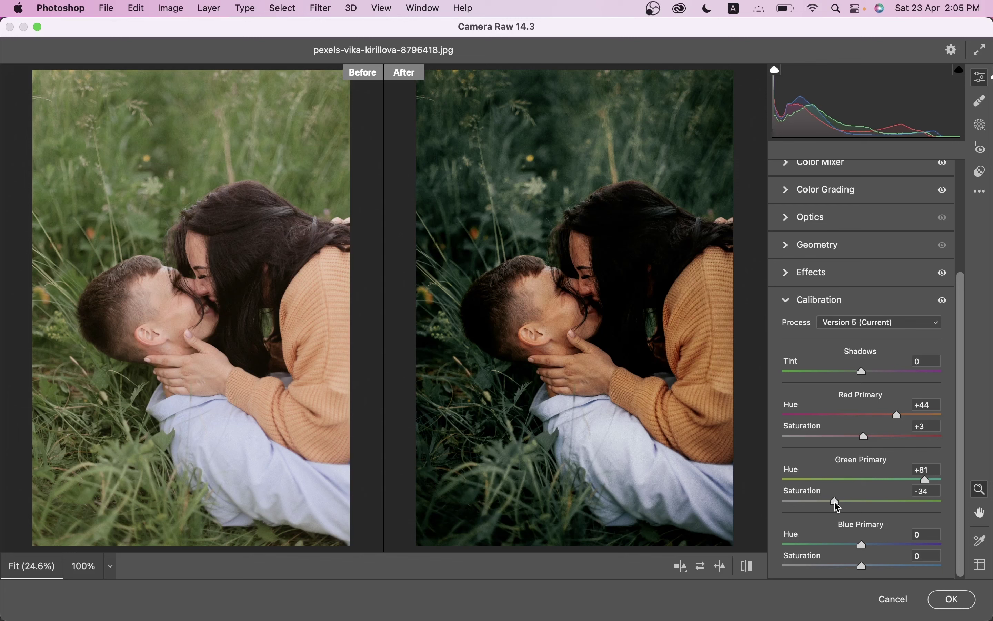
{"action": "left_click", "coordinate": [864, 547]}
{"action": "left_click_drag", "start_coordinate": [864, 546], "coordinate": [867, 547]}
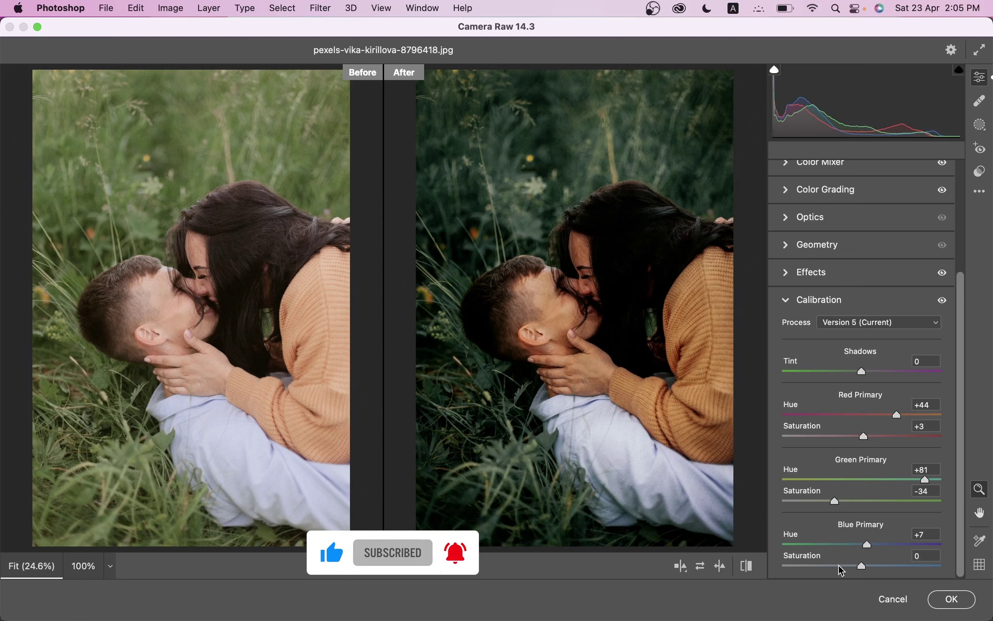
{"action": "left_click_drag", "start_coordinate": [863, 567], "coordinate": [837, 569]}
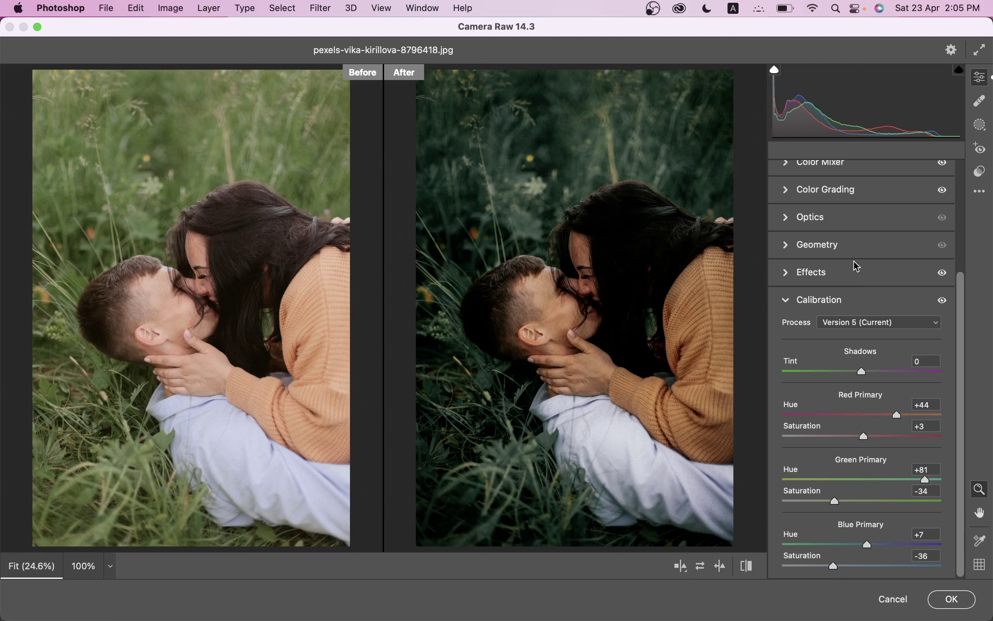
Zoom in to inspect the detail, then apply the Camera Raw grade to Layer 1.
{"action": "left_click", "coordinate": [646, 296]}
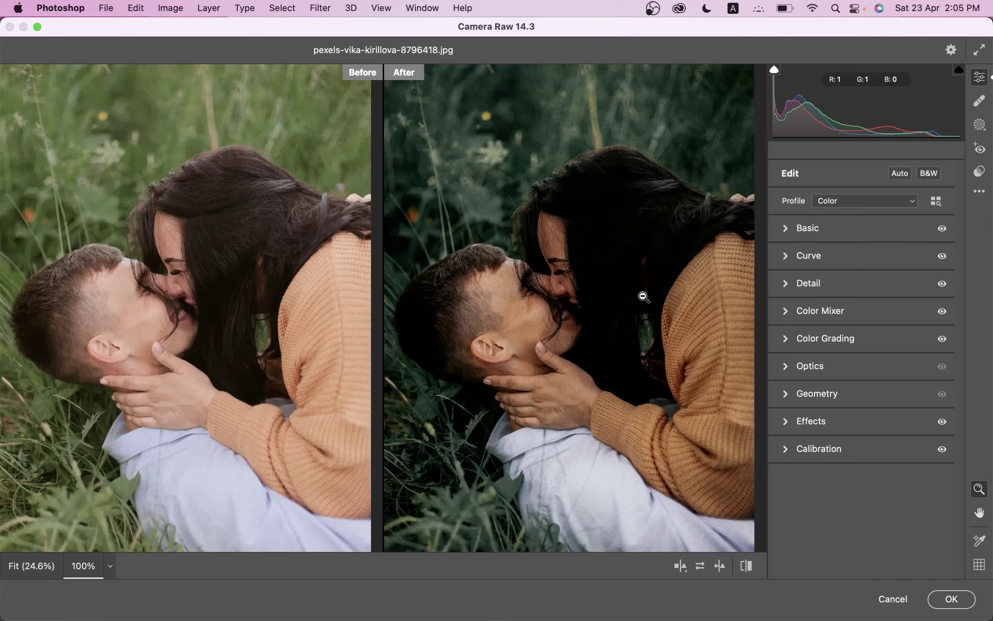
{"action": "left_click", "coordinate": [554, 272], "text": "alt"}
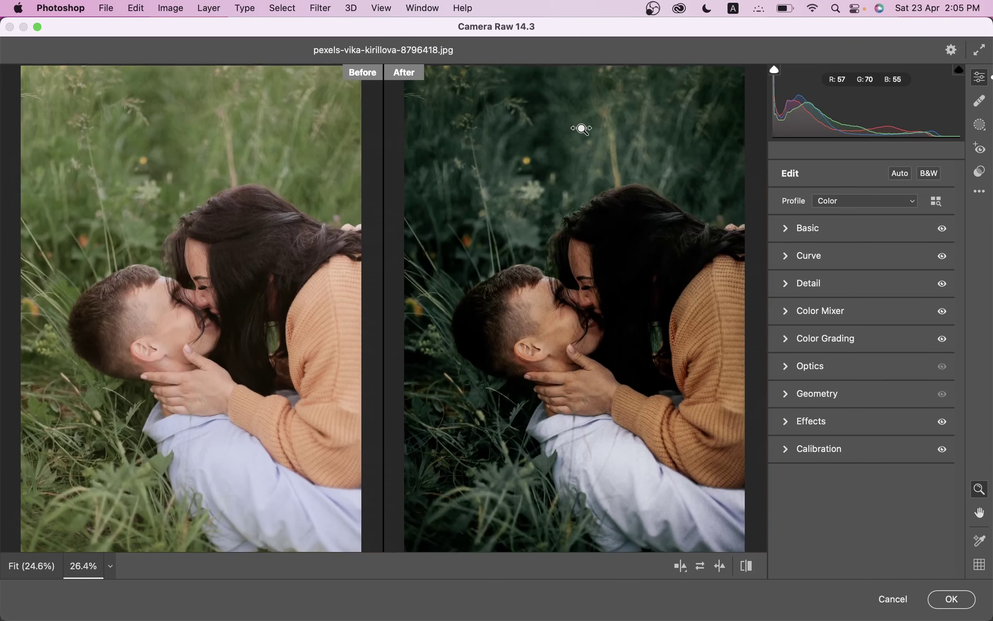
{"action": "mouse_move", "coordinate": [578, 127]}
{"action": "left_mouse_down"}
{"action": "mouse_move", "coordinate": [629, 162]}
{"action": "mouse_move", "coordinate": [563, 140]}
{"action": "mouse_move", "coordinate": [572, 139]}
{"action": "left_mouse_up"}
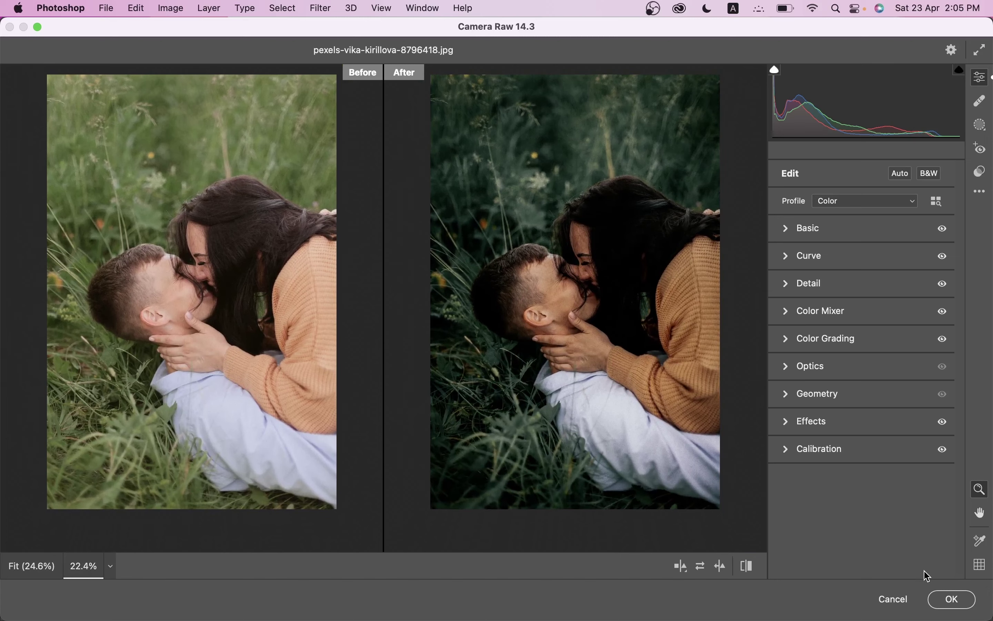
{"action": "left_click", "coordinate": [954, 600]}
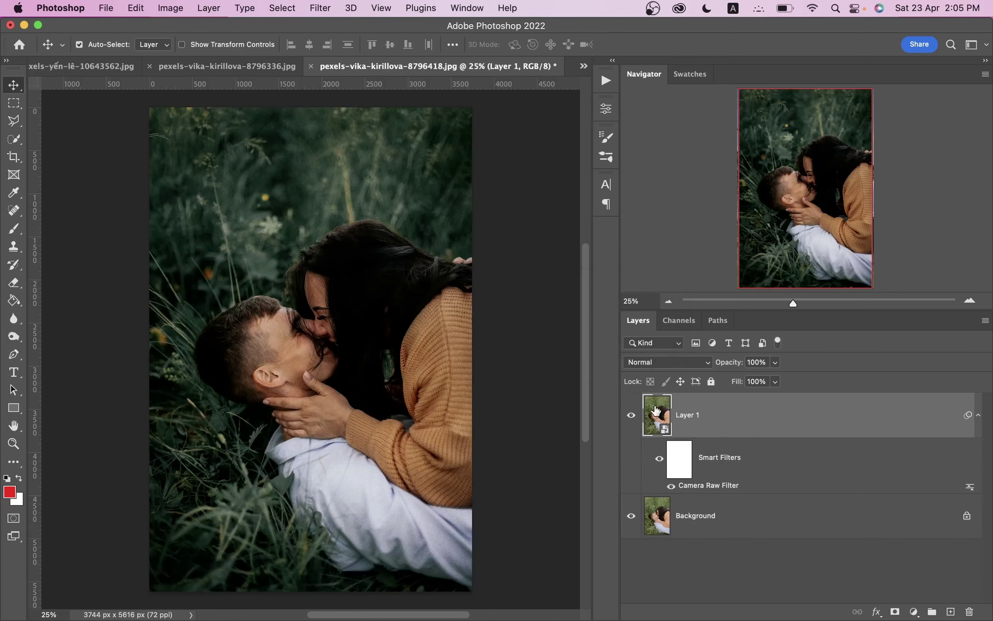
Toggle Layer 1's visibility to compare before and after, then move to pexels-vika-kirillova-8796336.
{"action": "left_click", "coordinate": [628, 418]}
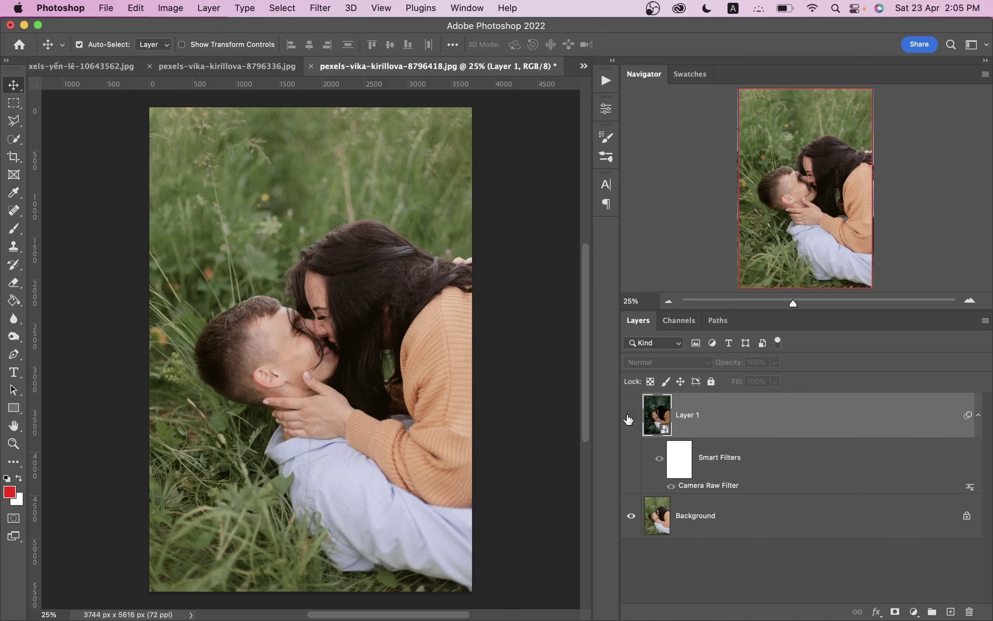
{"action": "left_click", "coordinate": [629, 416]}
{"action": "left_click", "coordinate": [629, 416]}
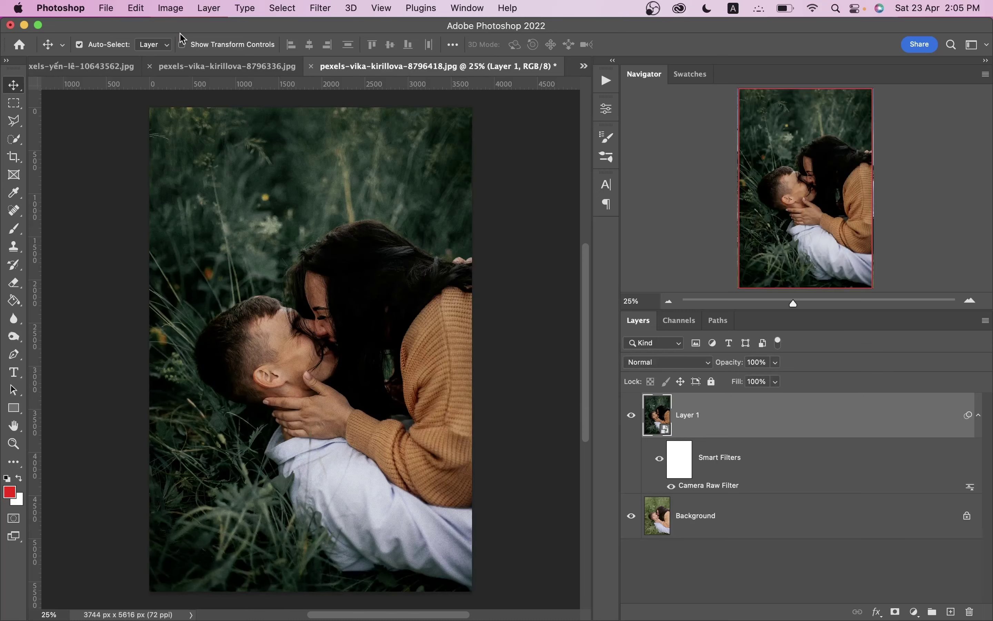
{"action": "left_click", "coordinate": [214, 67]}
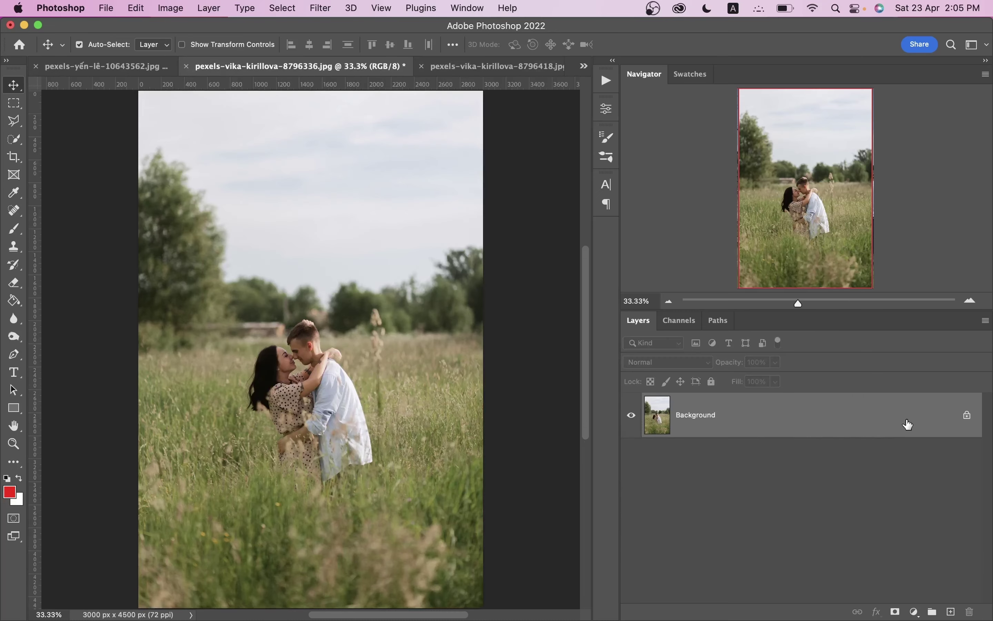
Reapply the last Camera Raw Filter to the field photo copy, reviewing Basic values and before/after.
{"action": "key", "text": "super+shift+a"}
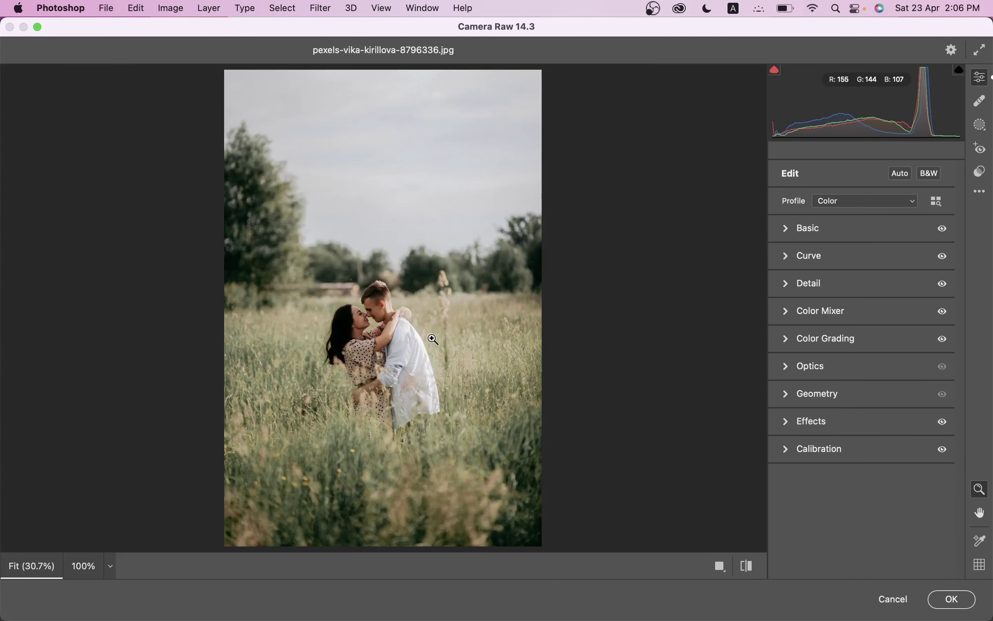
{"action": "left_click", "coordinate": [801, 225]}
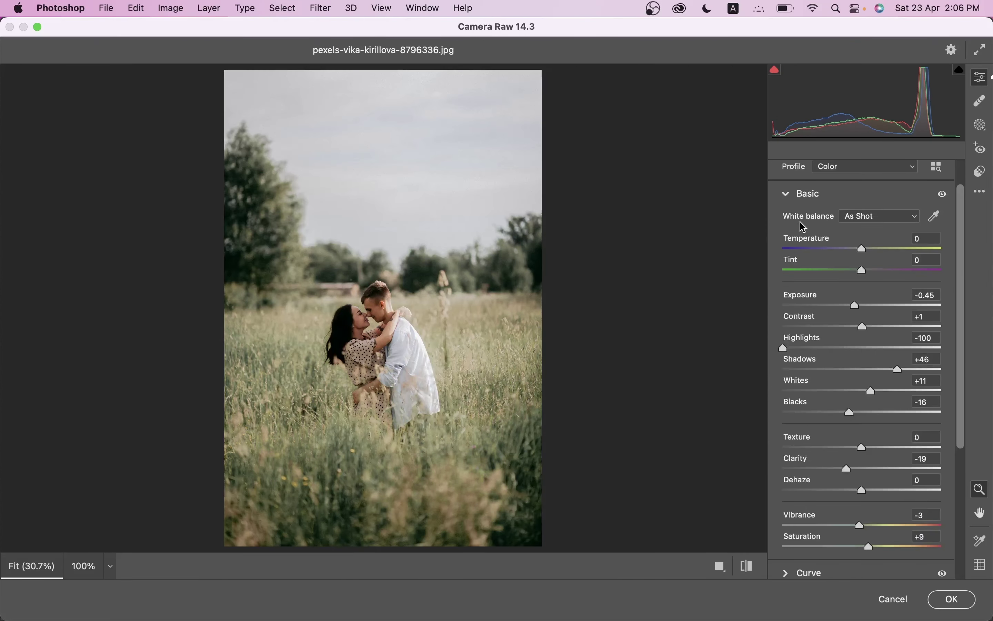
{"action": "left_click_drag", "start_coordinate": [964, 201], "coordinate": [965, 366]}
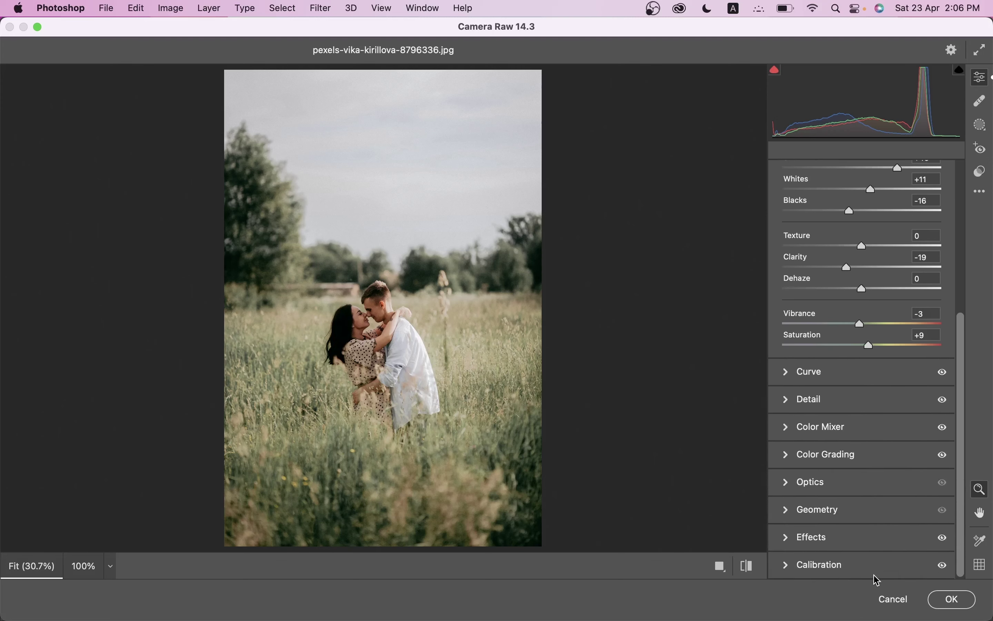
{"action": "left_click", "coordinate": [750, 567]}
{"action": "left_click", "coordinate": [750, 567]}
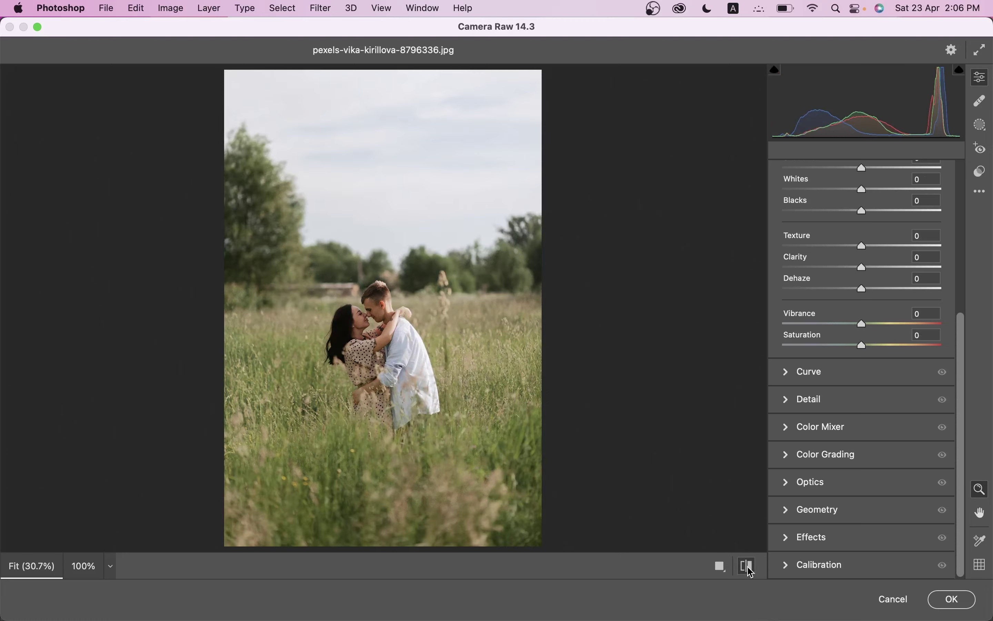
Commit the grade, compare the copy with the original, and move to pexels-yến-lê-10643562.
{"action": "left_click", "coordinate": [953, 600]}
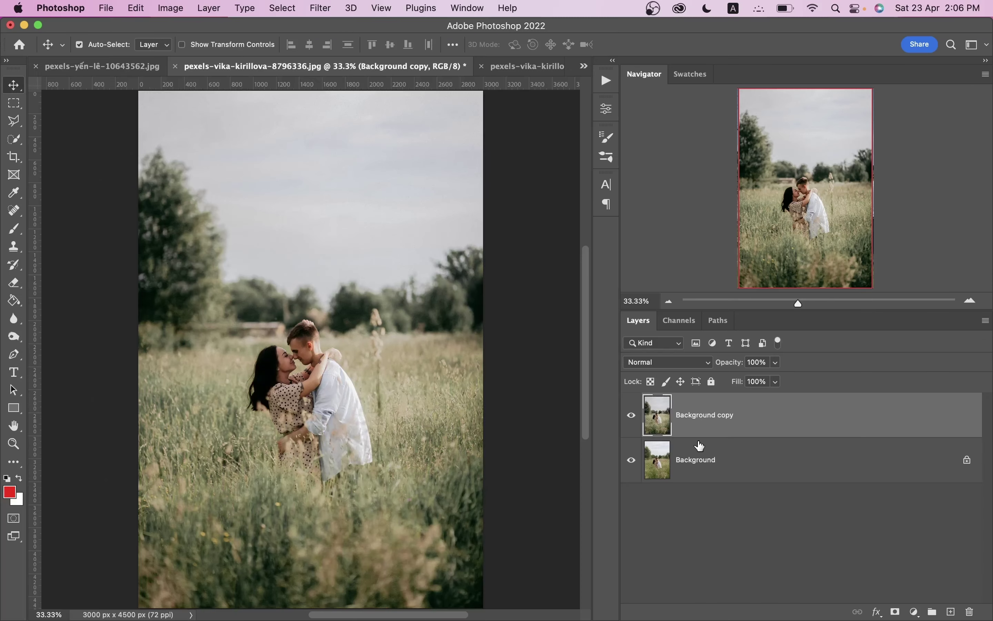
{"action": "left_click", "coordinate": [631, 420]}
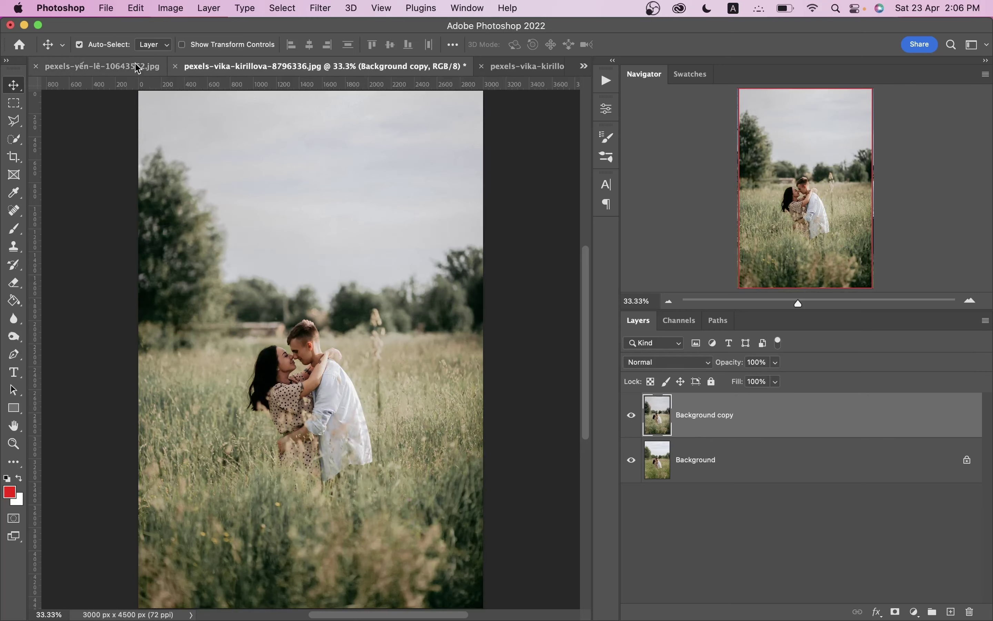
{"action": "left_click", "coordinate": [131, 65]}
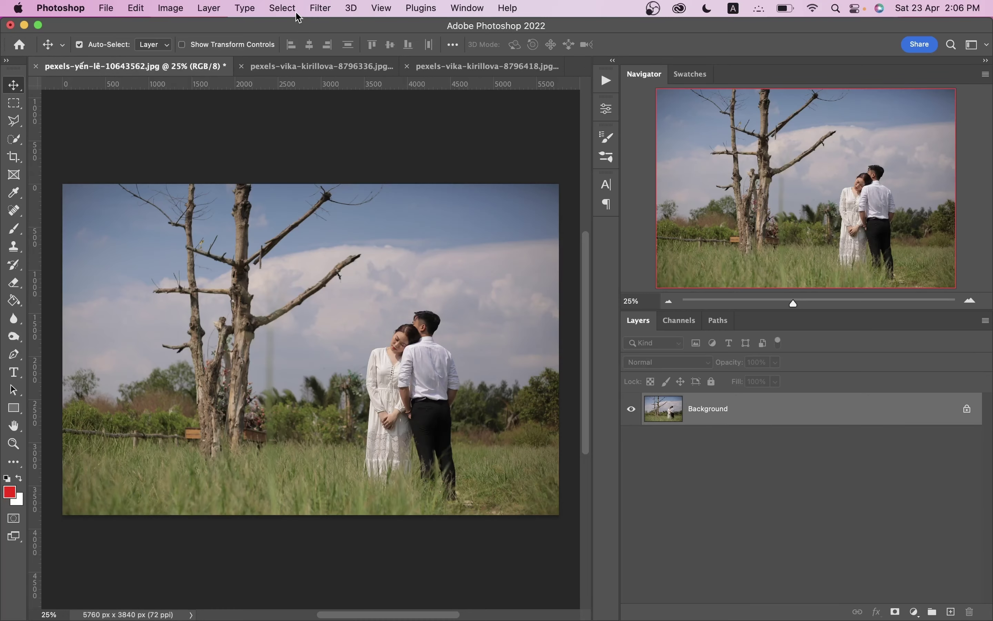
Run Camera Raw Filter on the tree photo, reset Vignetting to 0, and compare before/after.
{"action": "left_click", "coordinate": [321, 9]}
{"action": "left_click", "coordinate": [365, 111]}
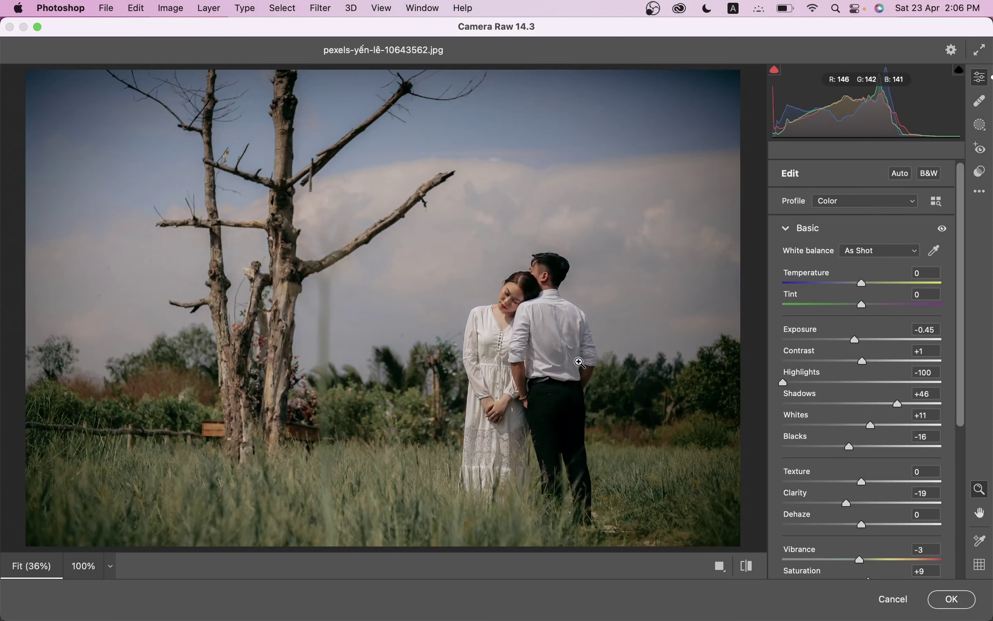
{"action": "left_click_drag", "start_coordinate": [964, 189], "coordinate": [966, 413]}
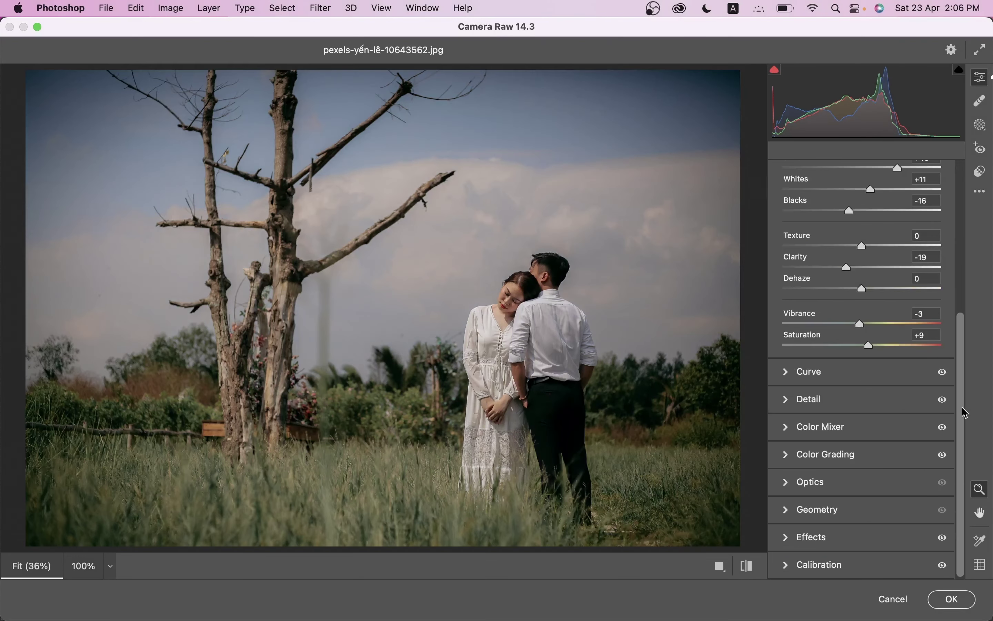
{"action": "left_click", "coordinate": [842, 535]}
{"action": "double_click", "coordinate": [844, 421]}
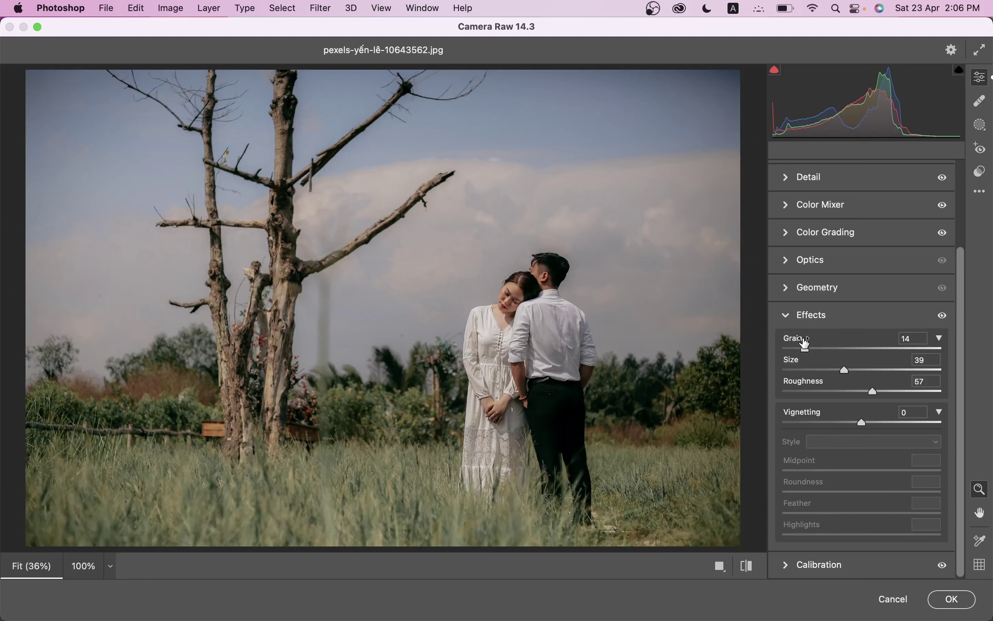
{"action": "left_click", "coordinate": [807, 317]}
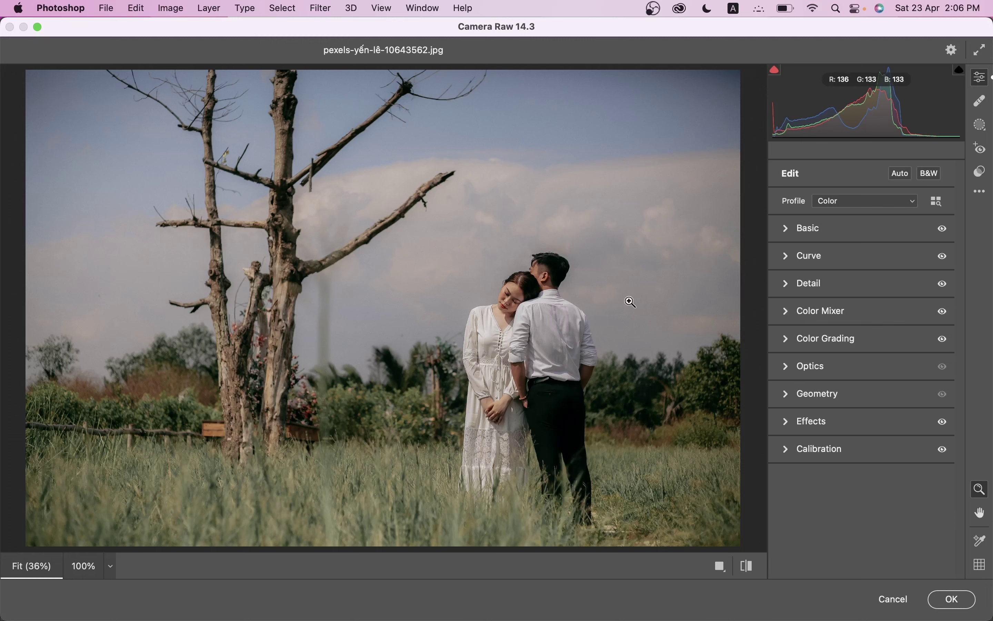
{"action": "left_click", "coordinate": [750, 574]}
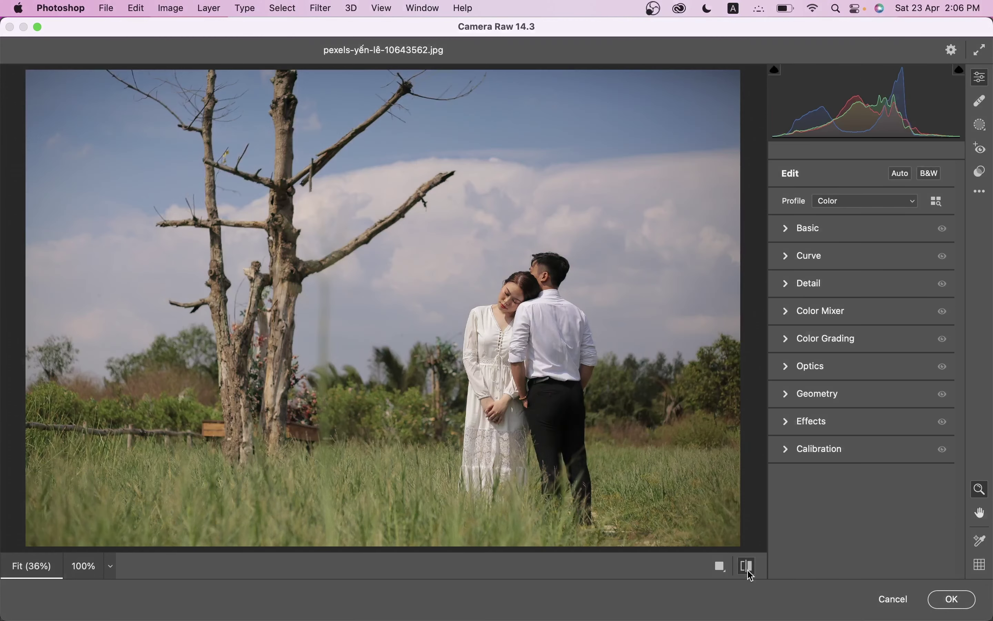
{"action": "left_click", "coordinate": [750, 574]}
{"action": "left_click", "coordinate": [751, 574]}
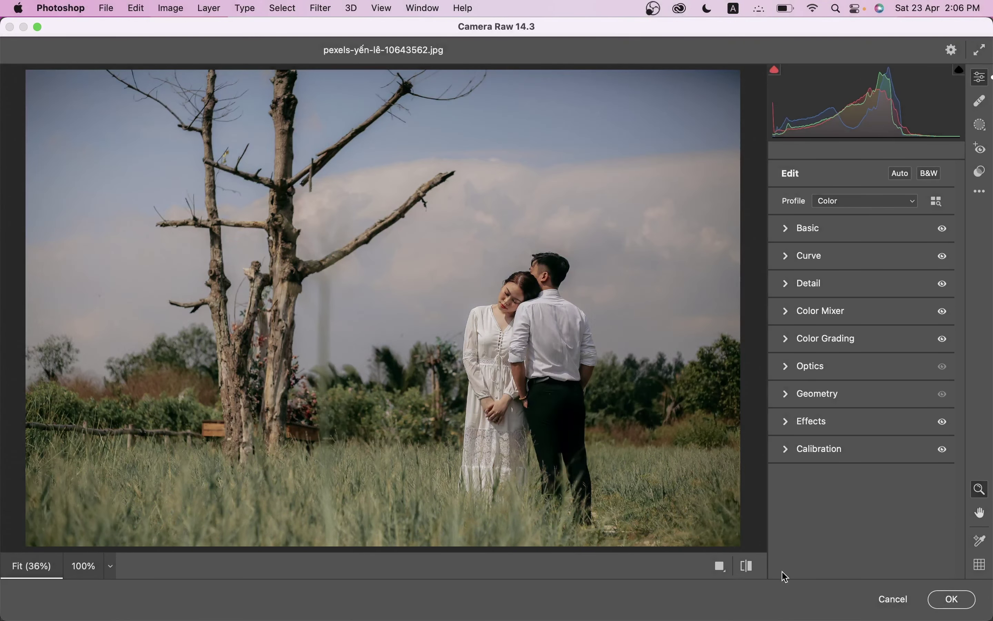